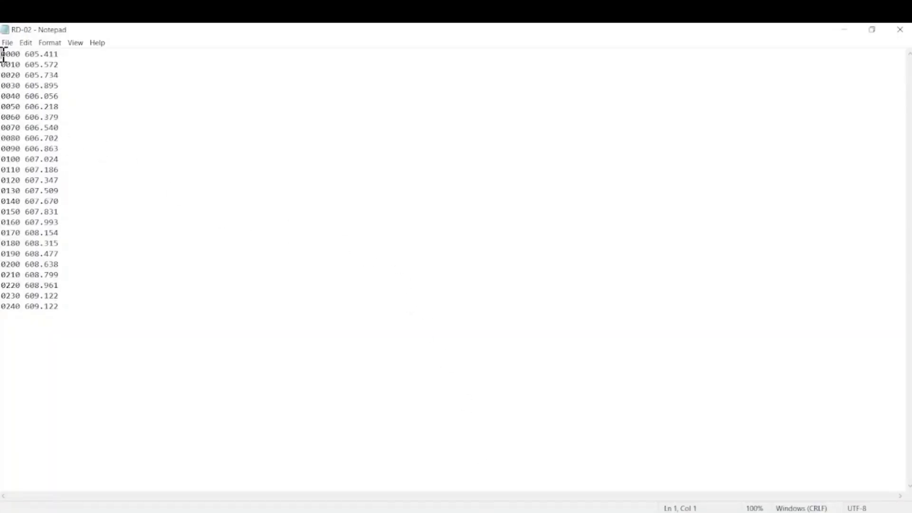
# Review the RD-02 field-book levels in Notepad, highlighting chainage 0000.
pyautogui.moveTo(3, 54); pyautogui.dragTo(60, 75)
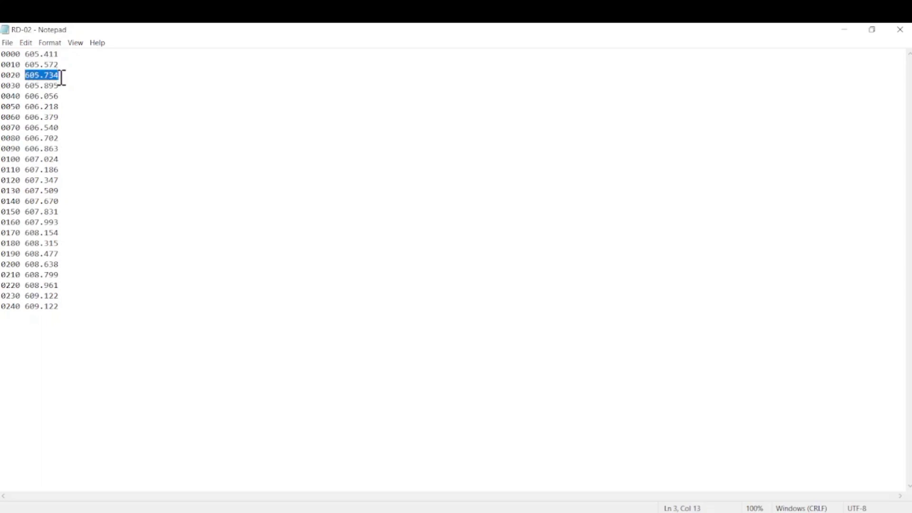
pyautogui.click(59, 86)
# Shrink the Notepad window, shift it left, and minimize it to reveal Civil 3D.
pyautogui.doubleClick(64, 31)
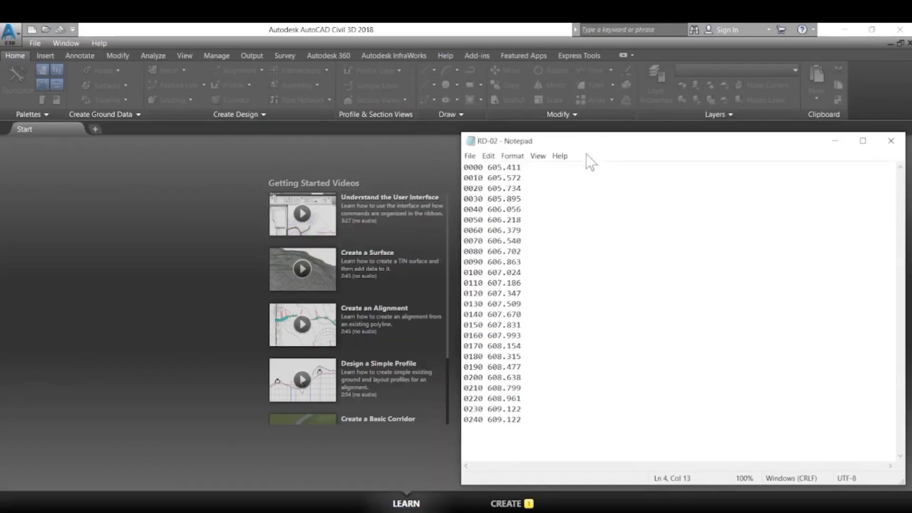
pyautogui.moveTo(578, 141); pyautogui.dragTo(520, 140)
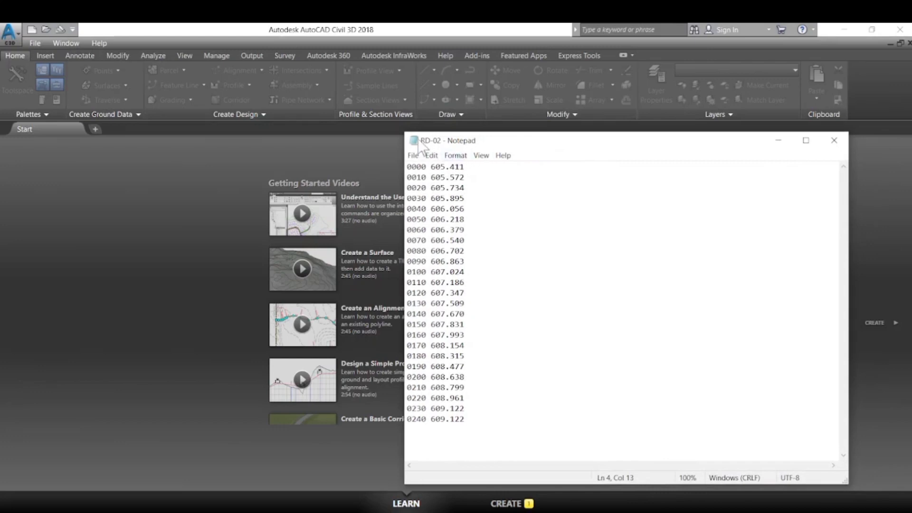
pyautogui.click(785, 148)
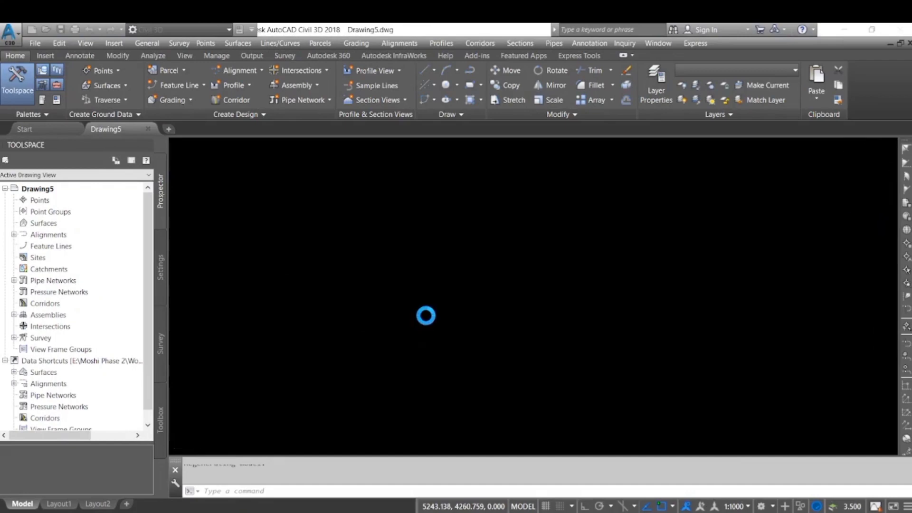
# Start a new drawing and confirm its units (Decimal, 0.000, Meters) via UN without changes.
pyautogui.click(456, 310)
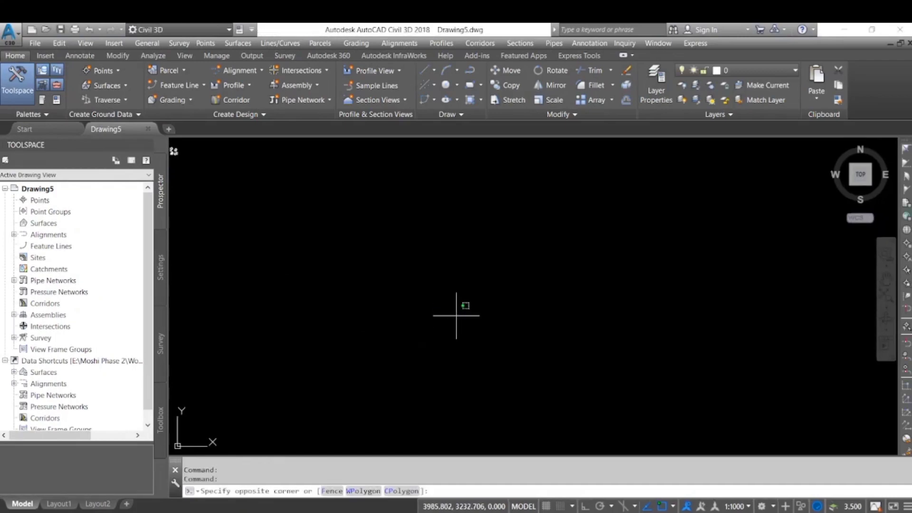
pyautogui.write('u')
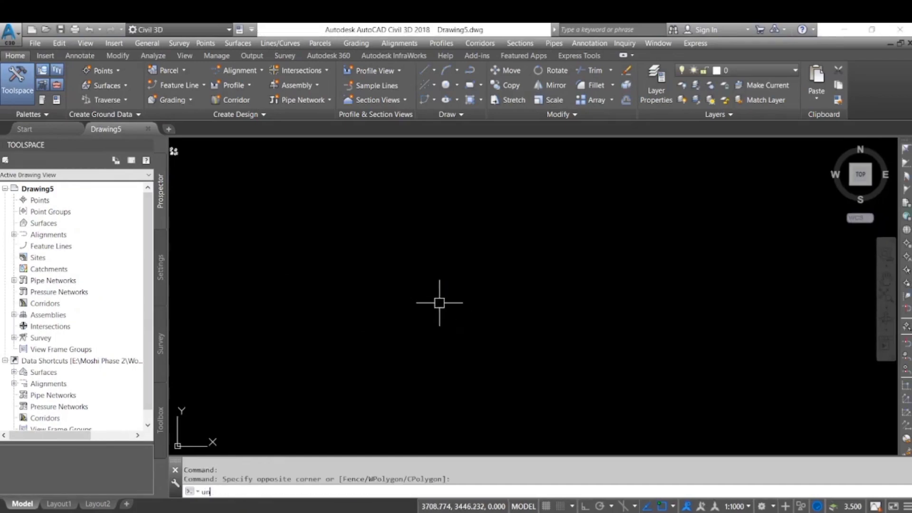
pyautogui.write('n')
pyautogui.press('space')
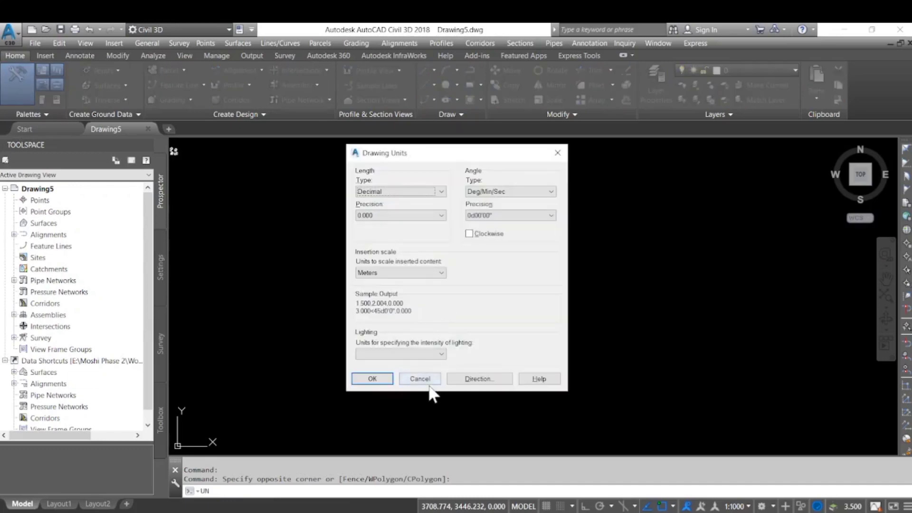
pyautogui.click(420, 379)
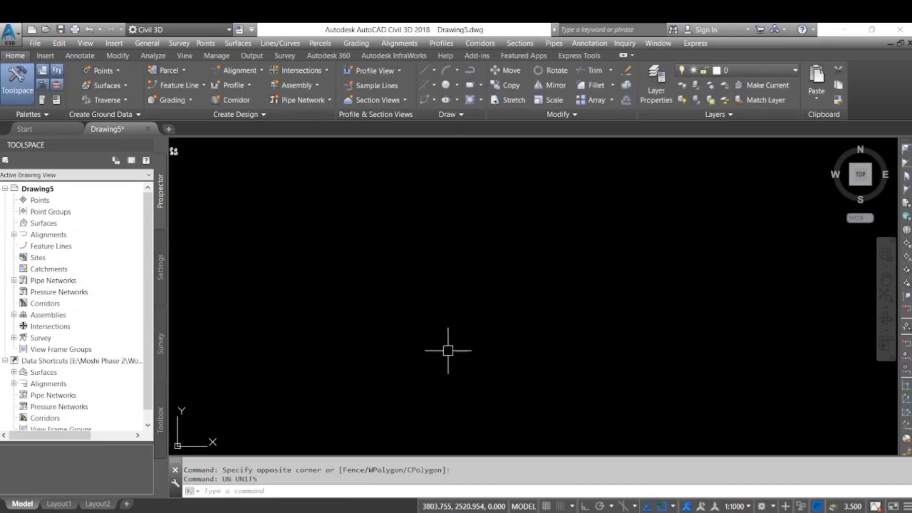
pyautogui.click(458, 310)
pyautogui.click(404, 282)
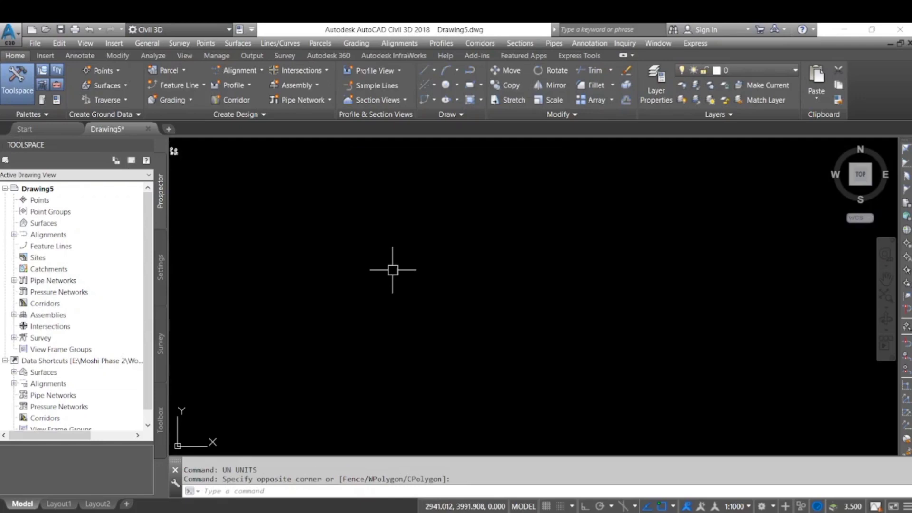
# Save the new drawing to the Desktop as 100testfile.dwg.
pyautogui.click(61, 29)
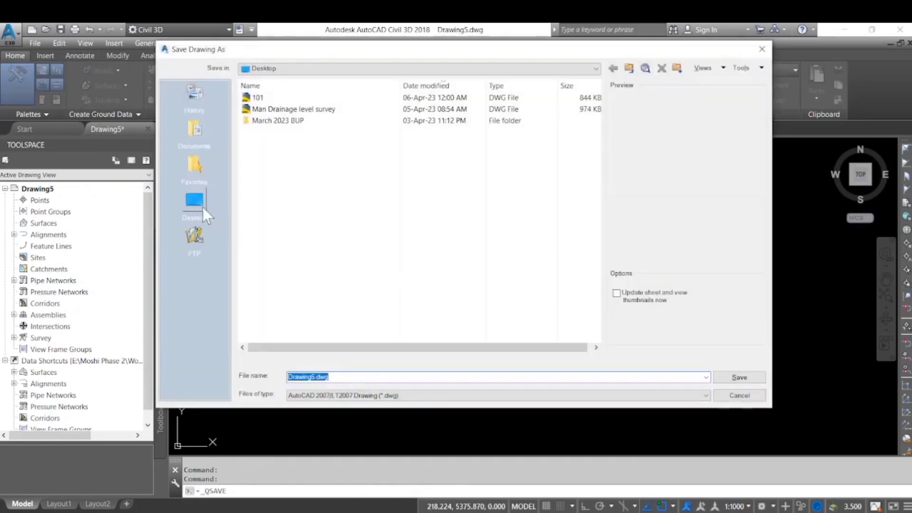
pyautogui.click(195, 202)
pyautogui.click(368, 377)
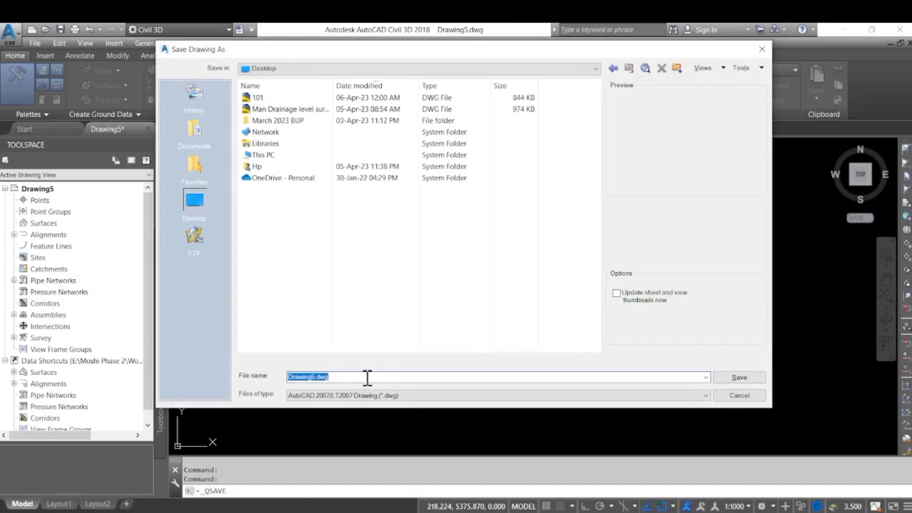
pyautogui.write('100testfile')
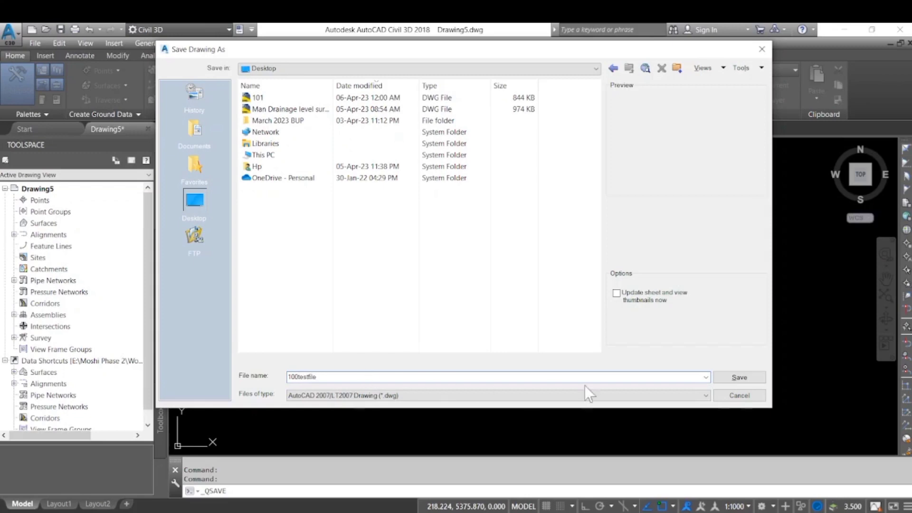
pyautogui.click(739, 378)
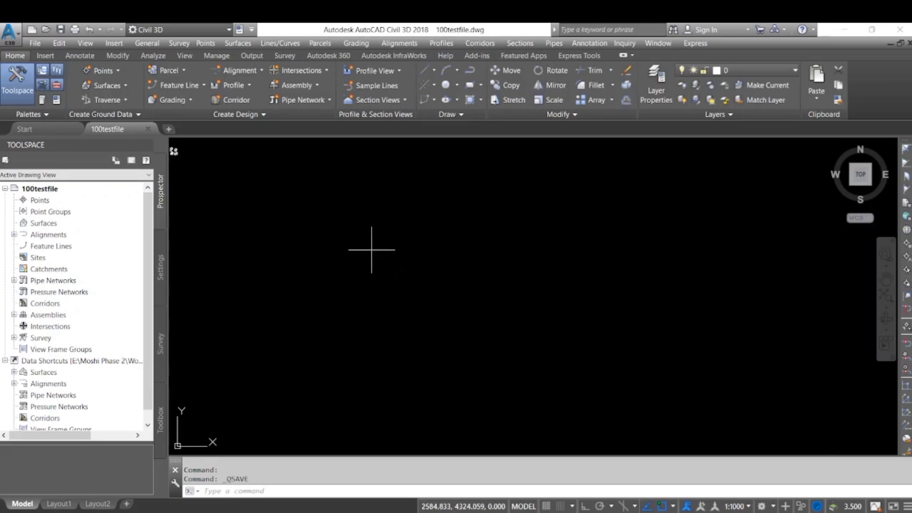
# Check the final chainage 0240 in the RD-02 notes, then return to the drawing.
pyautogui.click(337, 218)
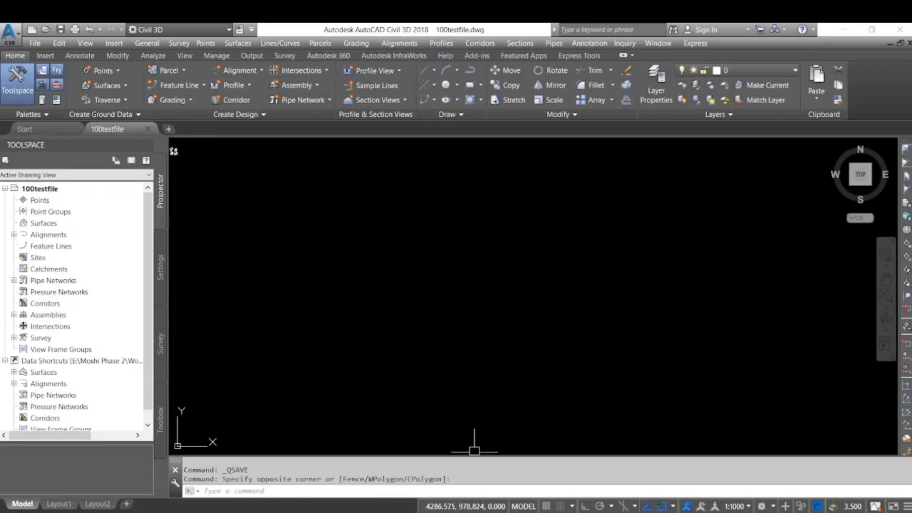
pyautogui.click(479, 511)
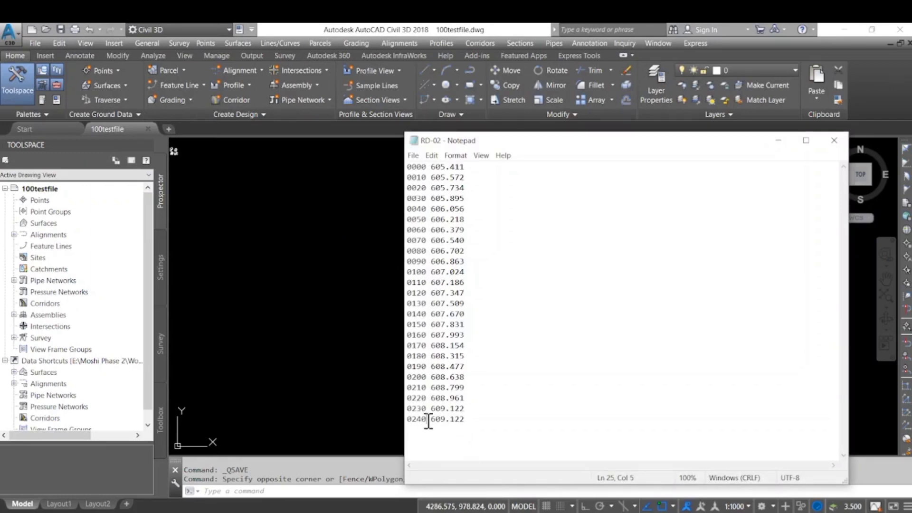
pyautogui.moveTo(428, 421); pyautogui.dragTo(408, 421)
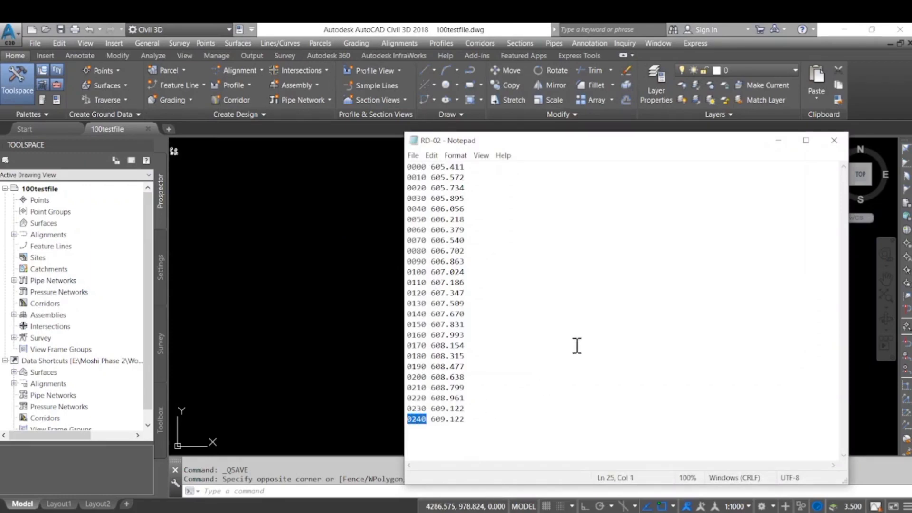
pyautogui.click(780, 141)
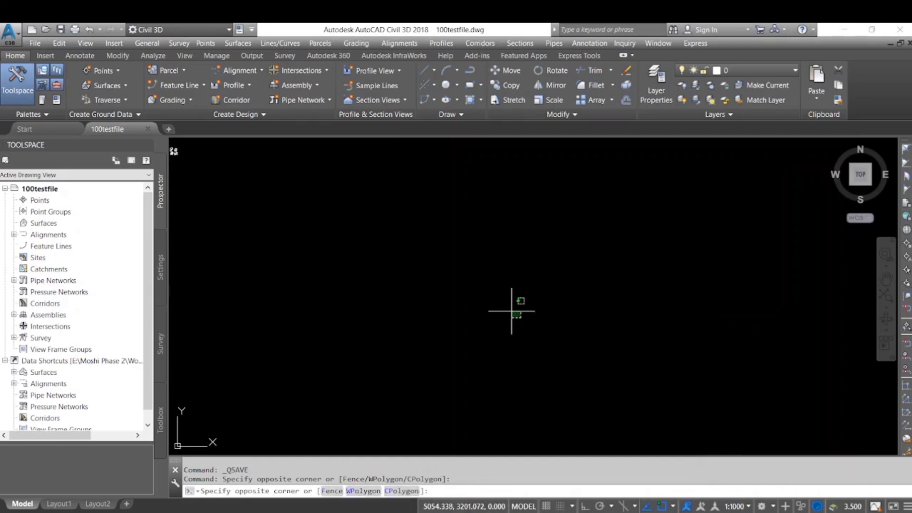
pyautogui.click(512, 311)
# Draw a single 240 m horizontal polyline segment with PL.
pyautogui.write('pl')
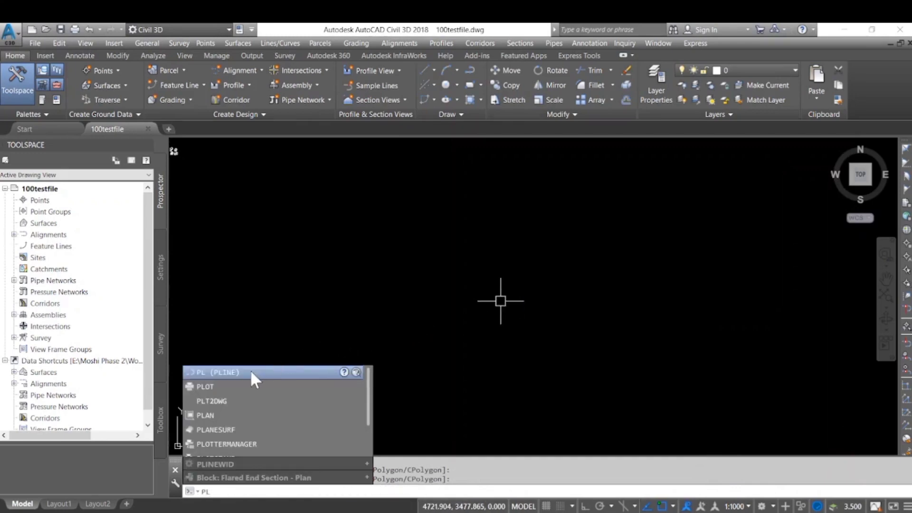
pyautogui.click(251, 373)
pyautogui.click(384, 305)
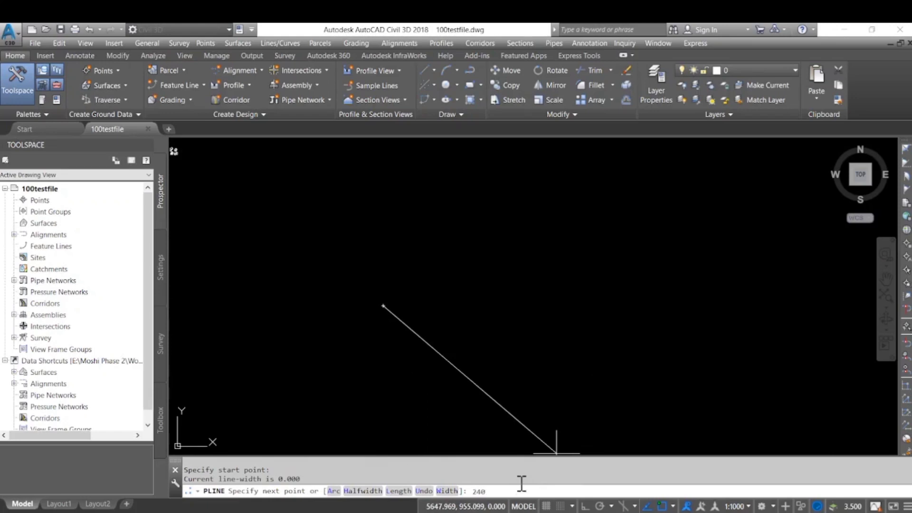
pyautogui.write('240')
pyautogui.press('Return')
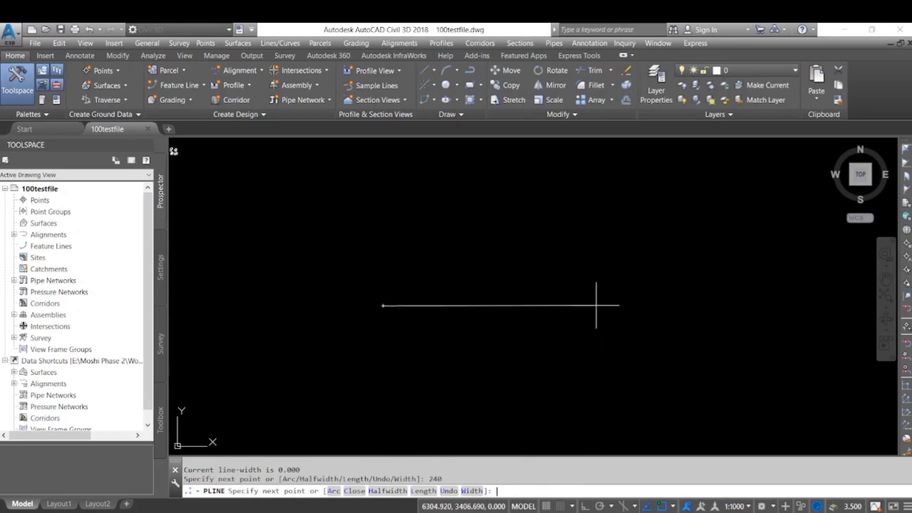
pyautogui.press('Escape')
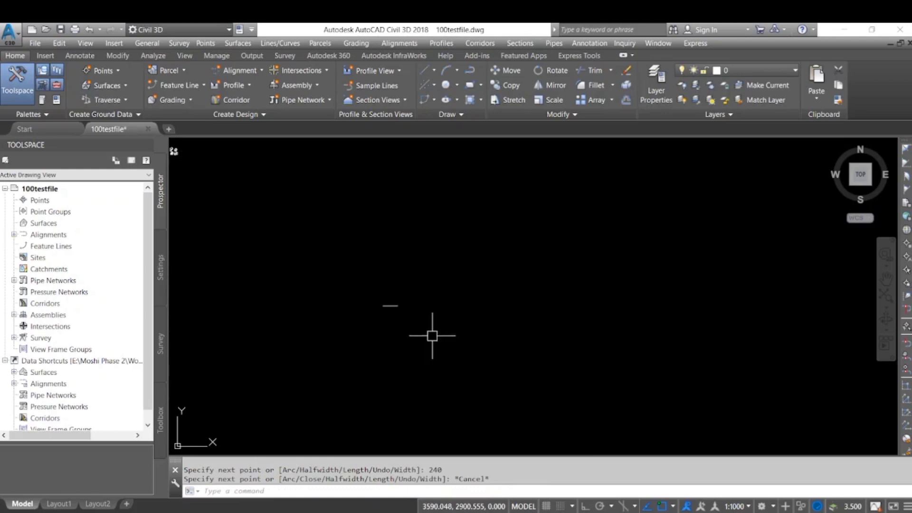
# Verify the line's 240 m length in Properties, collapse the palette, and centre the line.
pyautogui.click(368, 309)
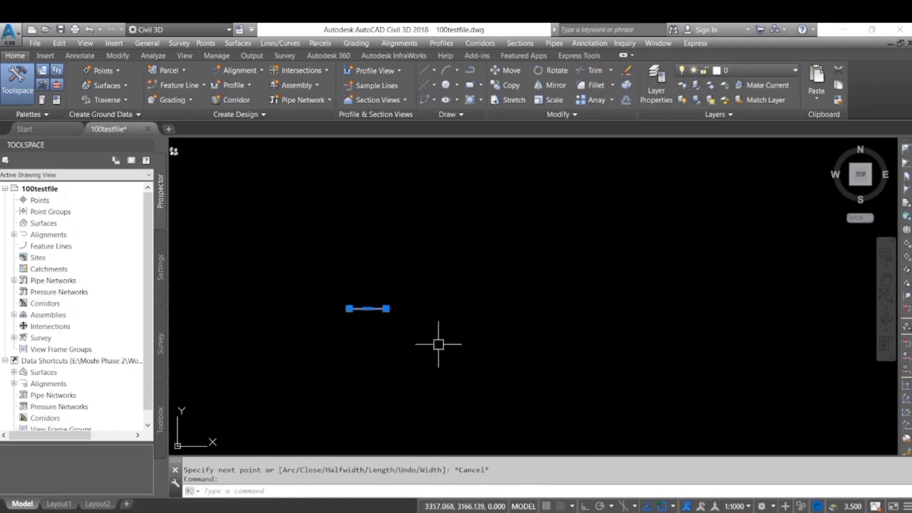
pyautogui.write('pr')
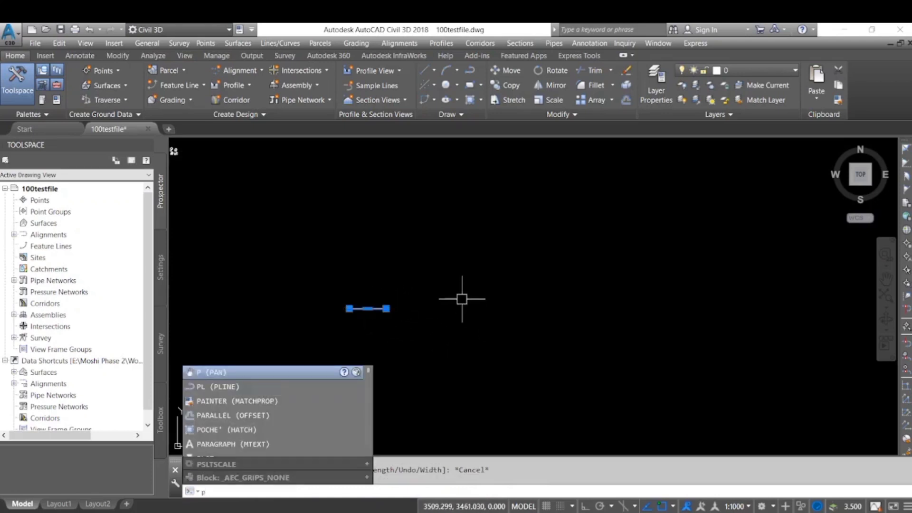
pyautogui.press('Return')
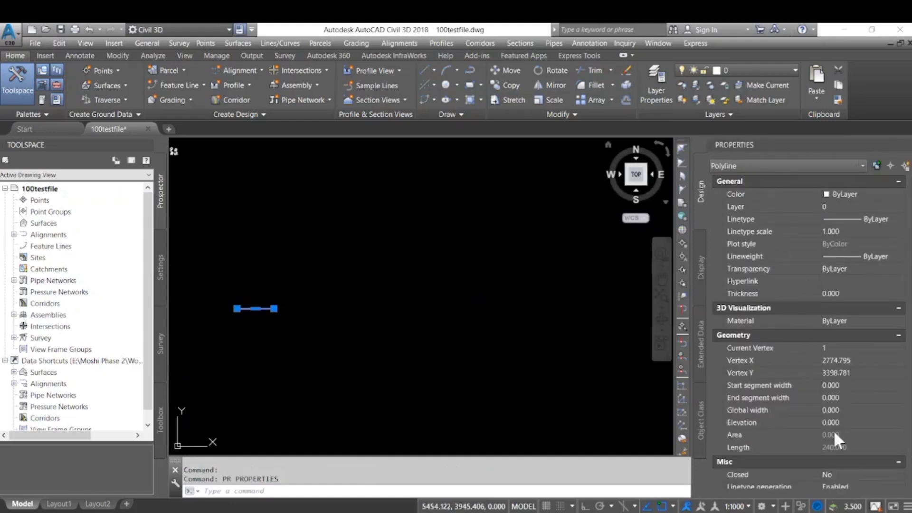
pyautogui.moveTo(832, 453)
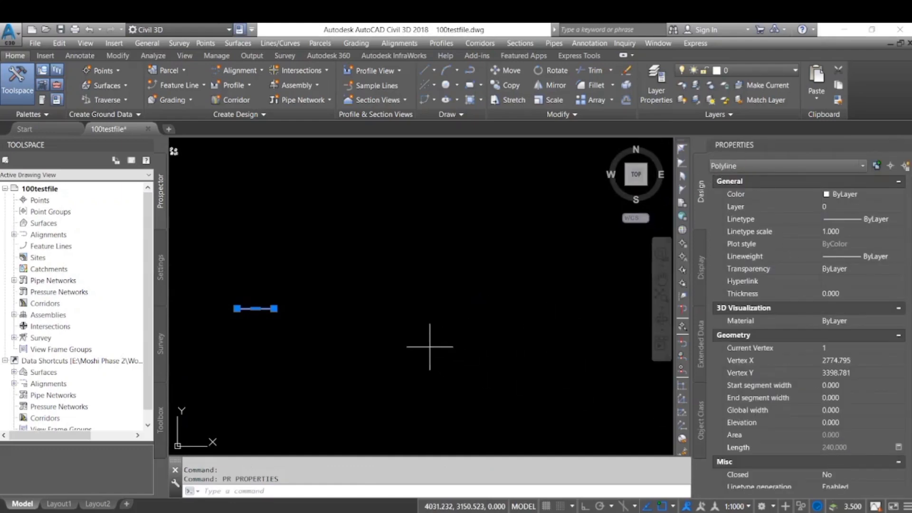
pyautogui.click(415, 326)
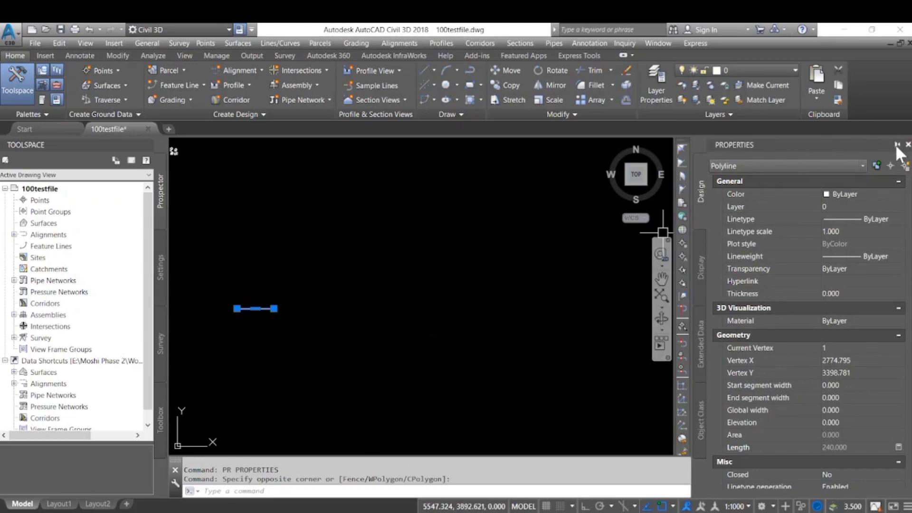
pyautogui.click(897, 145)
pyautogui.press('Escape')
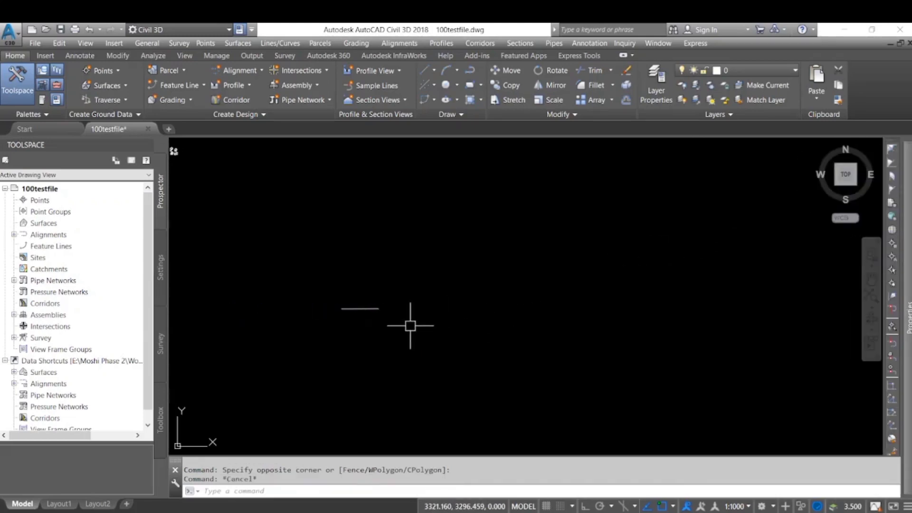
pyautogui.scroll(4, 365, 307)
pyautogui.moveTo(397, 347); pyautogui.dragTo(466, 346, button='middle')
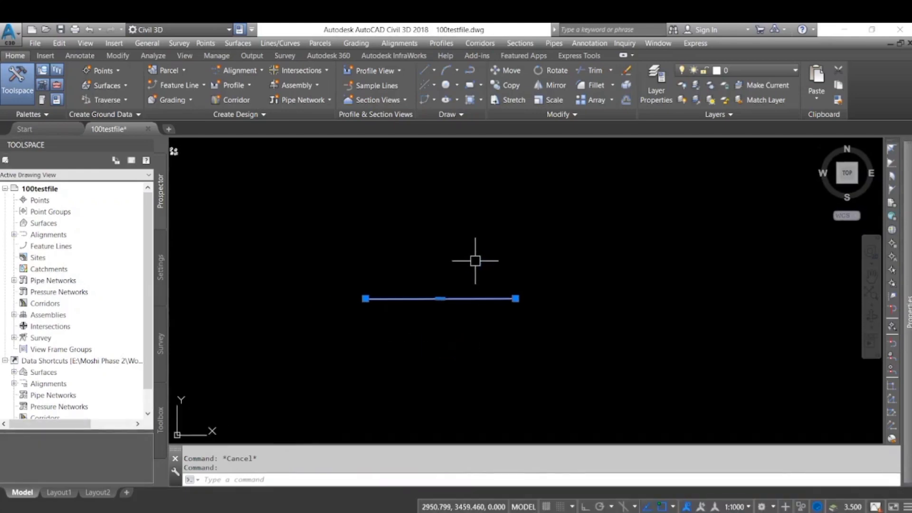
# Create an alignment from the 240 m polyline, accepting its direction.
pyautogui.click(400, 44)
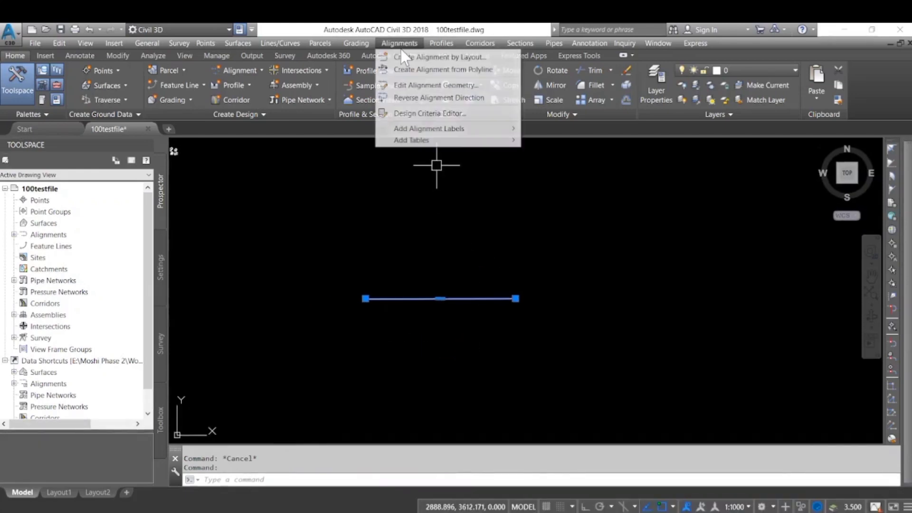
pyautogui.click(419, 70)
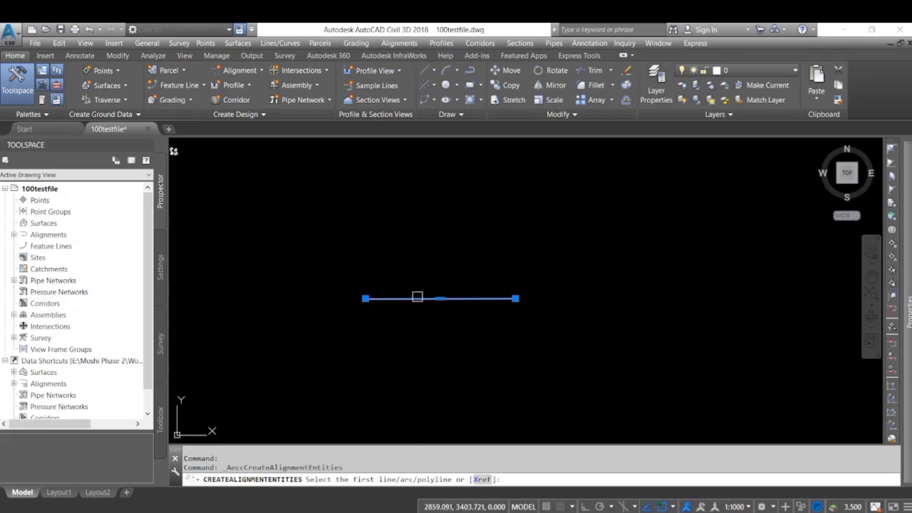
pyautogui.click(415, 299)
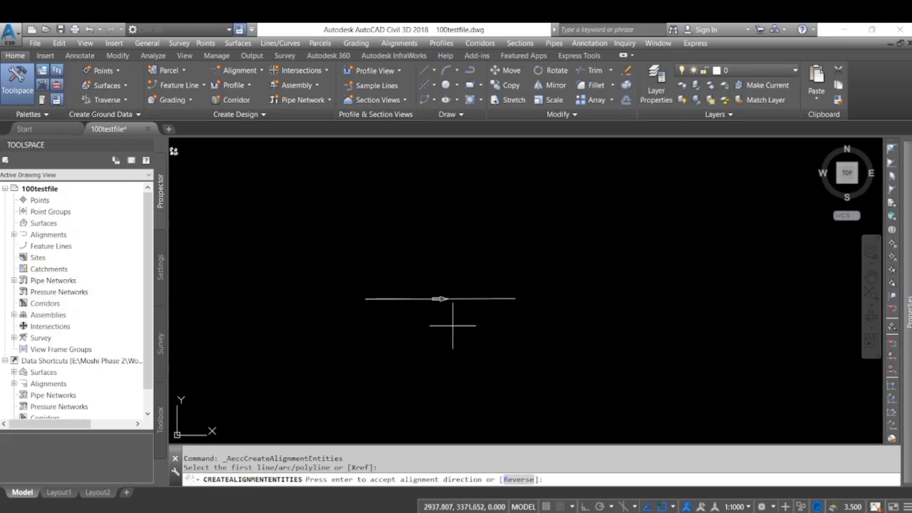
pyautogui.press('Return')
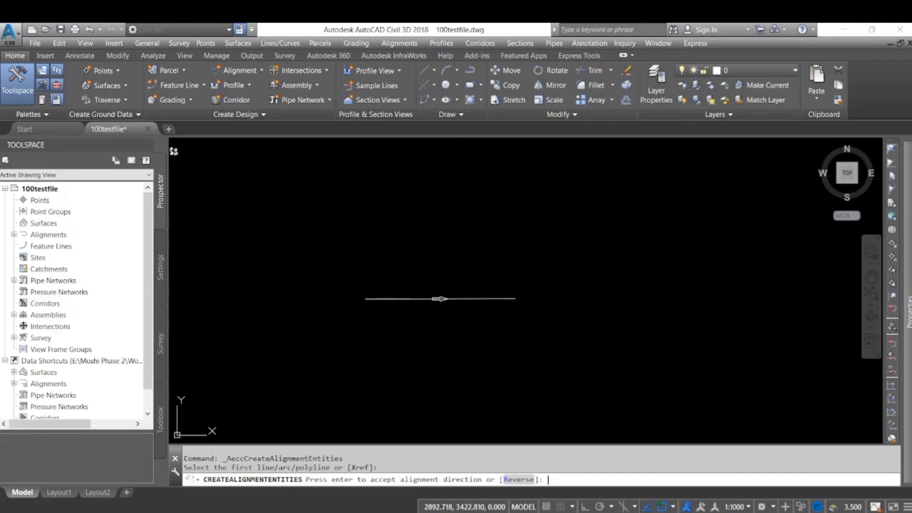
# Name the alignment Alig 01 with Existing style and no added curves, and create it.
pyautogui.moveTo(582, 195); pyautogui.dragTo(468, 198)
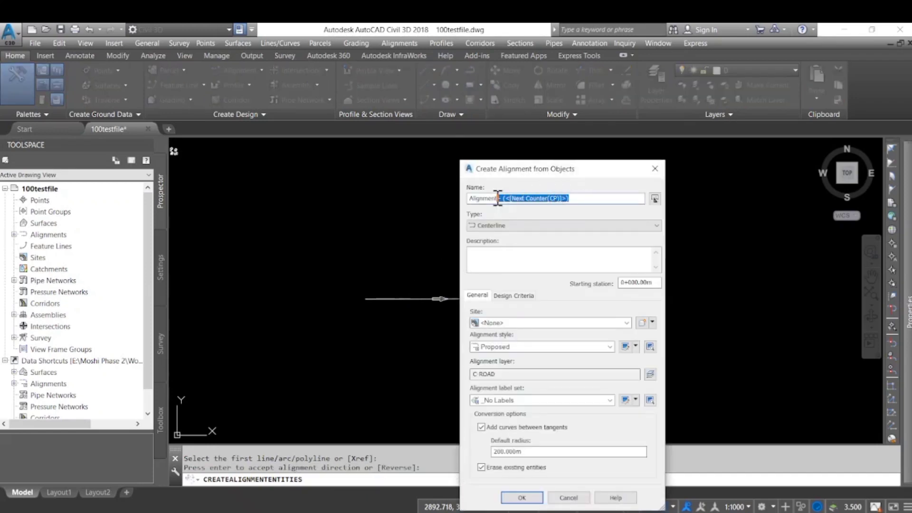
pyautogui.write('Alig 01')
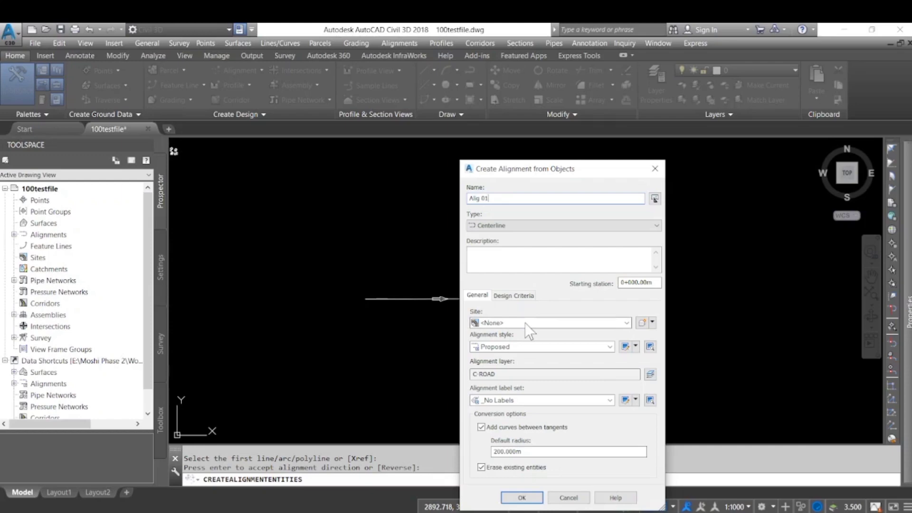
pyautogui.click(531, 346)
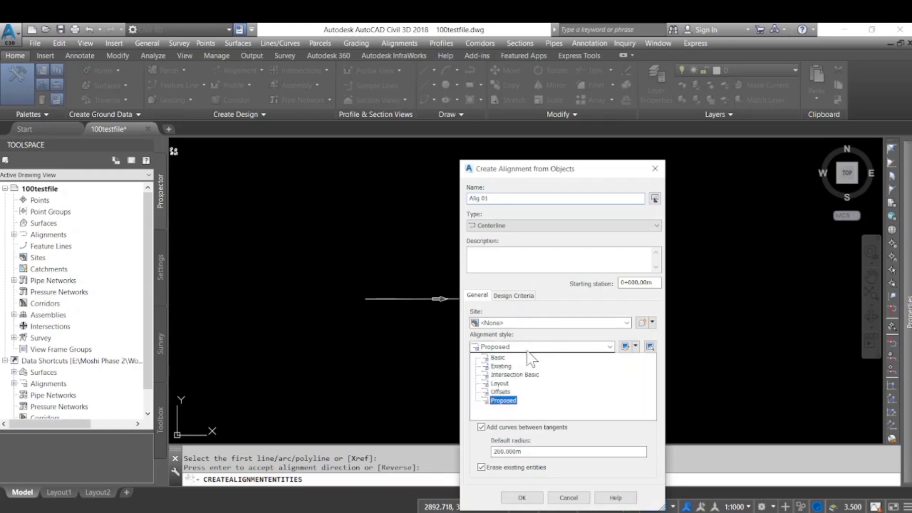
pyautogui.click(505, 367)
pyautogui.click(488, 428)
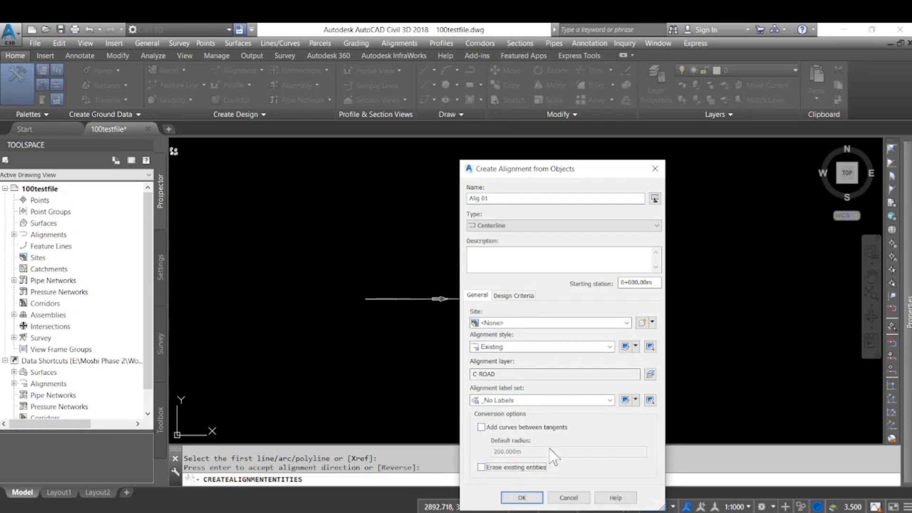
pyautogui.click(522, 498)
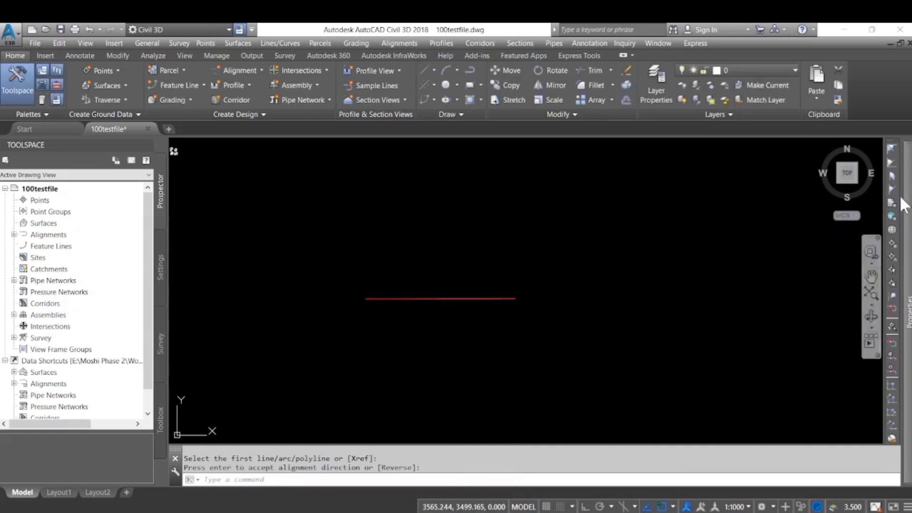
# Pin the Properties palette open and select the line to display Alig 01's properties.
pyautogui.moveTo(908, 311)
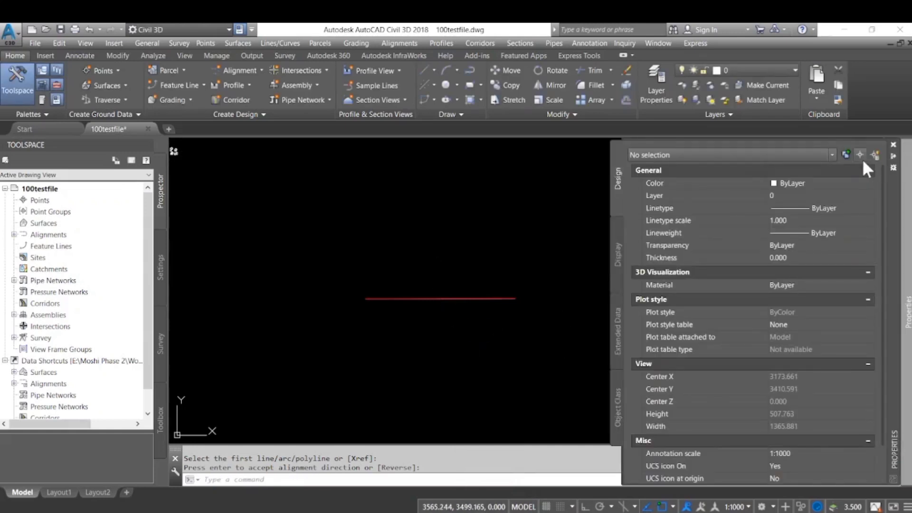
pyautogui.click(893, 157)
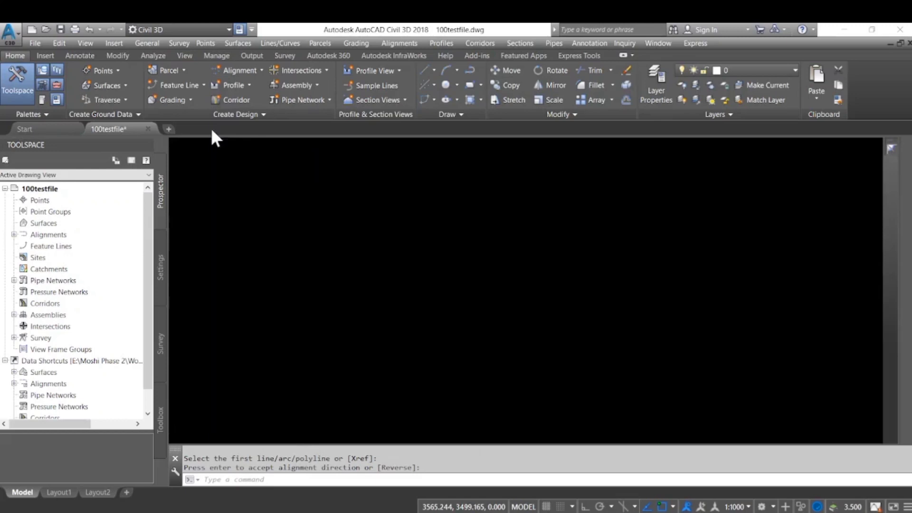
pyautogui.press('Escape')
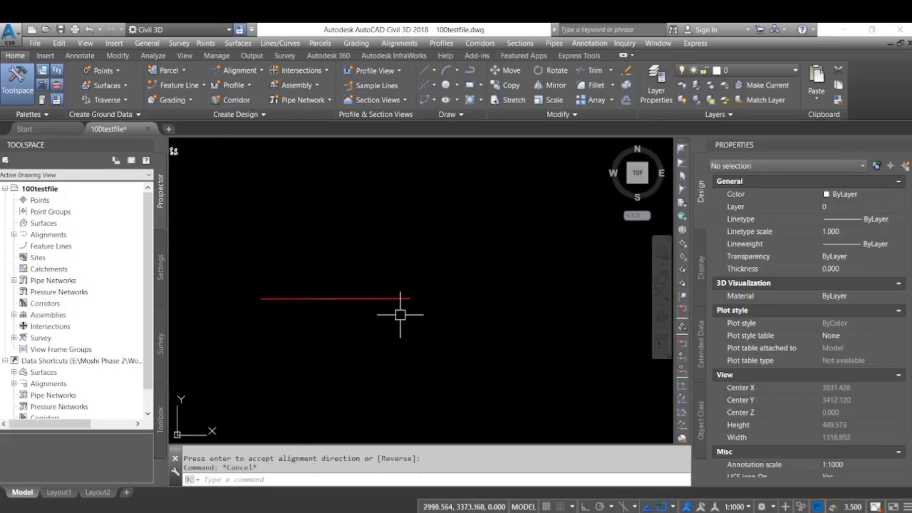
pyautogui.click(400, 314)
pyautogui.click(366, 261)
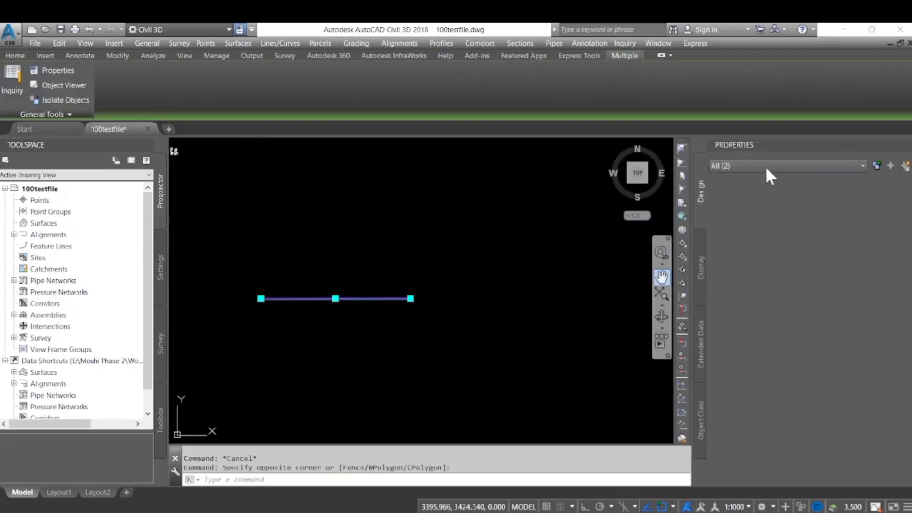
pyautogui.click(765, 166)
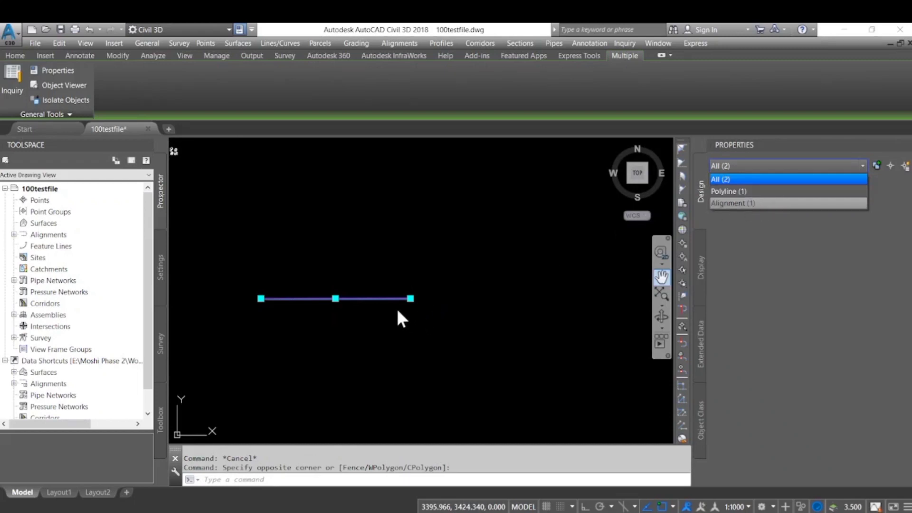
pyautogui.press('Escape')
pyautogui.press('Escape')
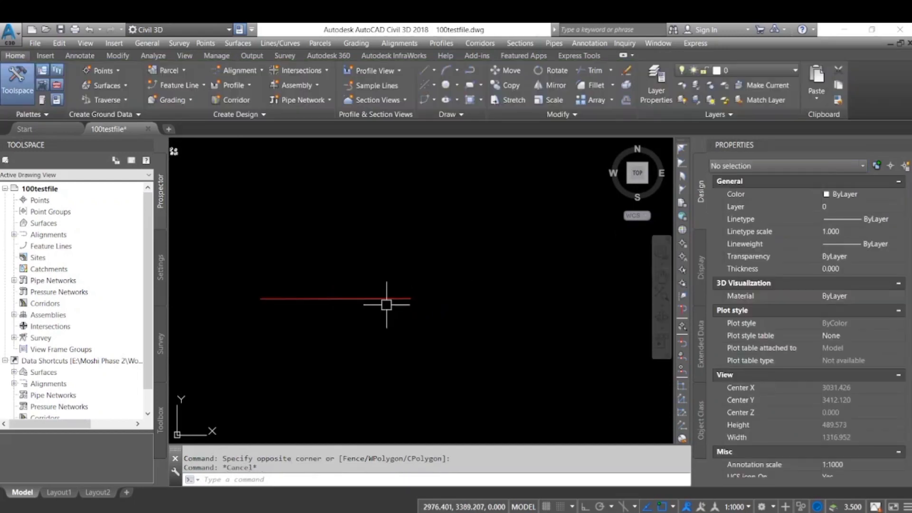
pyautogui.click(386, 299)
# In Edit Alignment Labels, add Perpendicular with Tick major station labels at a 10 m increment.
pyautogui.click(435, 344)
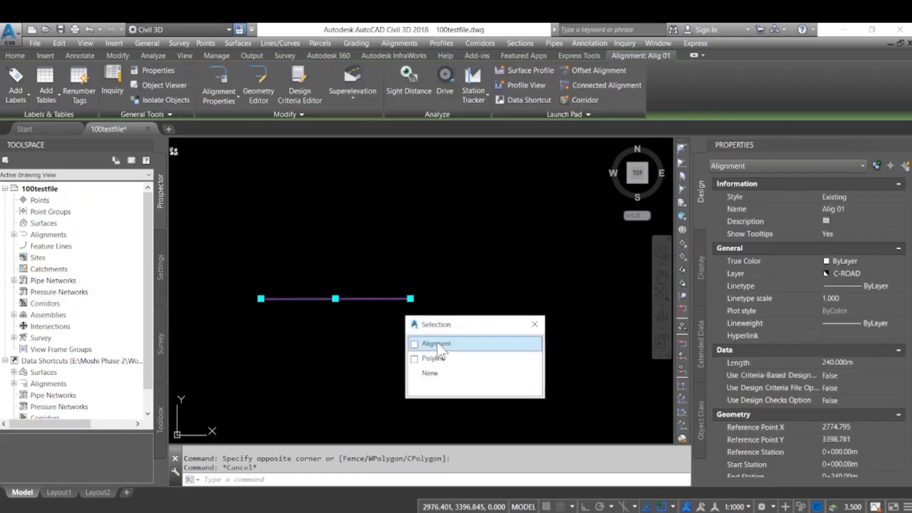
pyautogui.rightClick(447, 222)
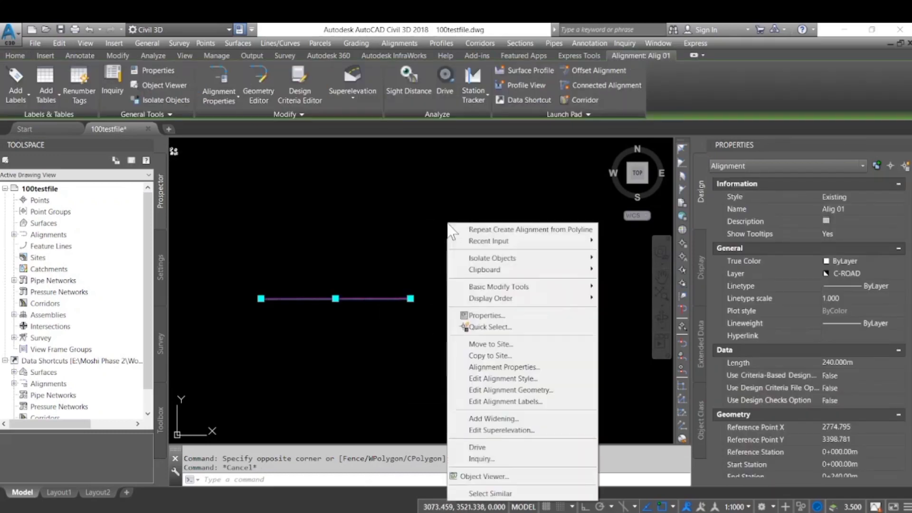
pyautogui.click(536, 402)
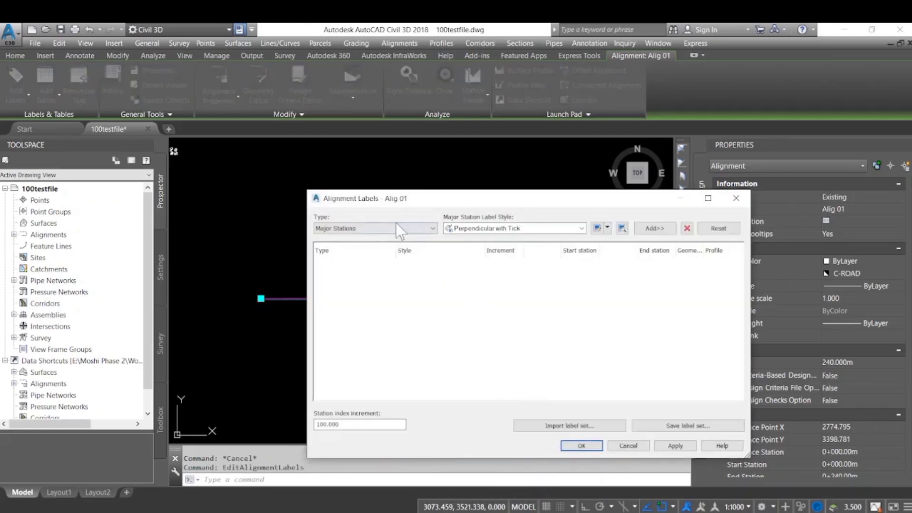
pyautogui.click(489, 229)
pyautogui.click(489, 229)
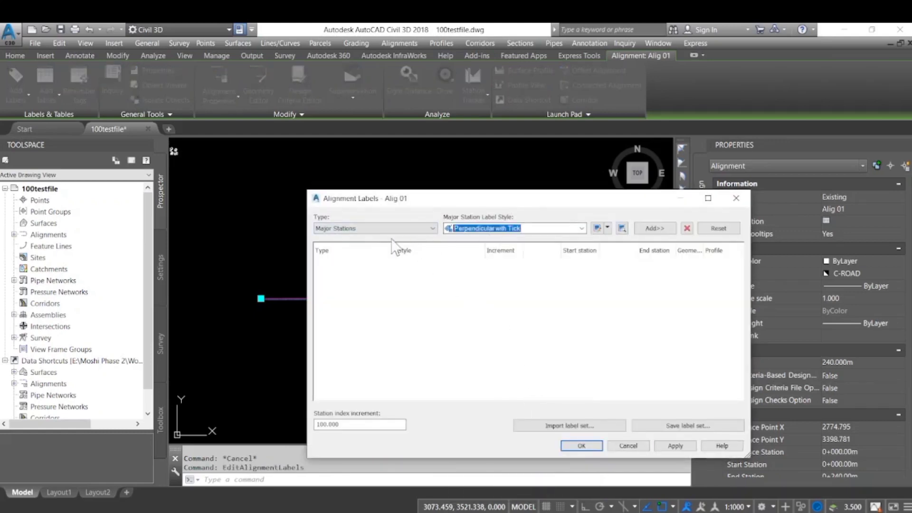
pyautogui.click(655, 229)
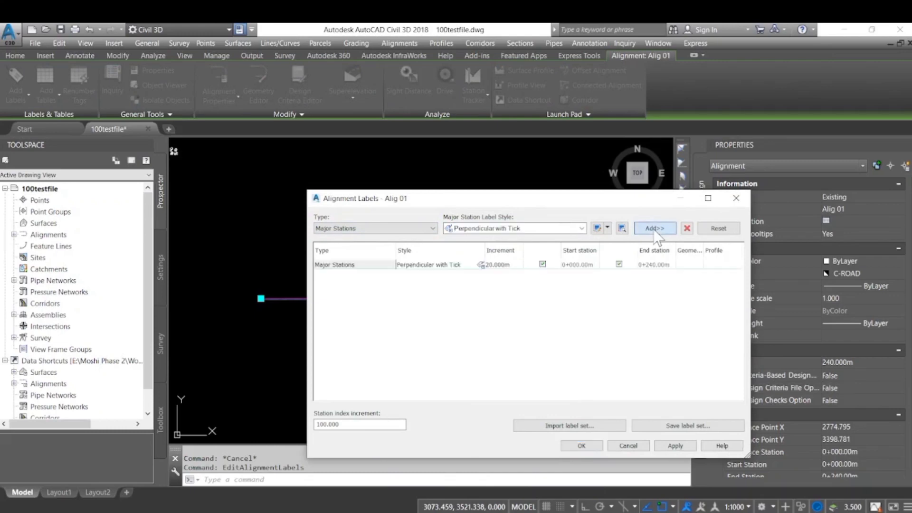
pyautogui.click(515, 265)
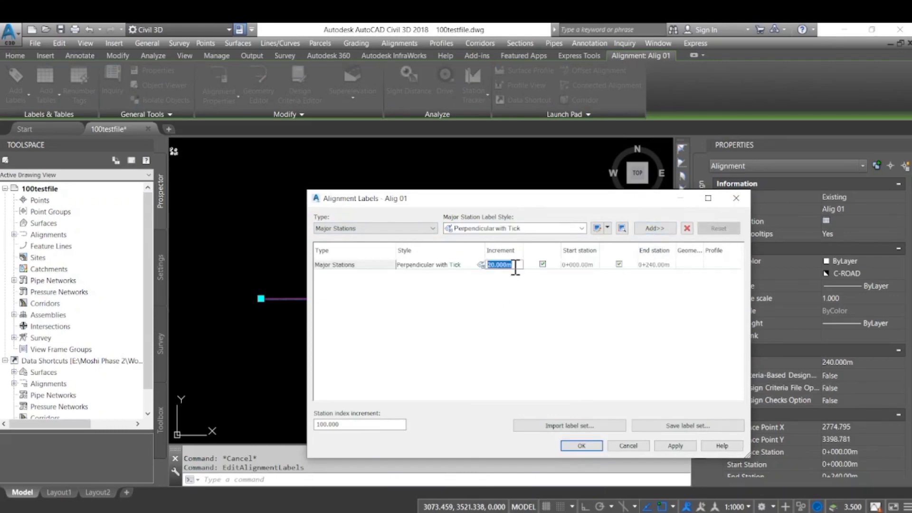
pyautogui.write('10')
pyautogui.click(676, 447)
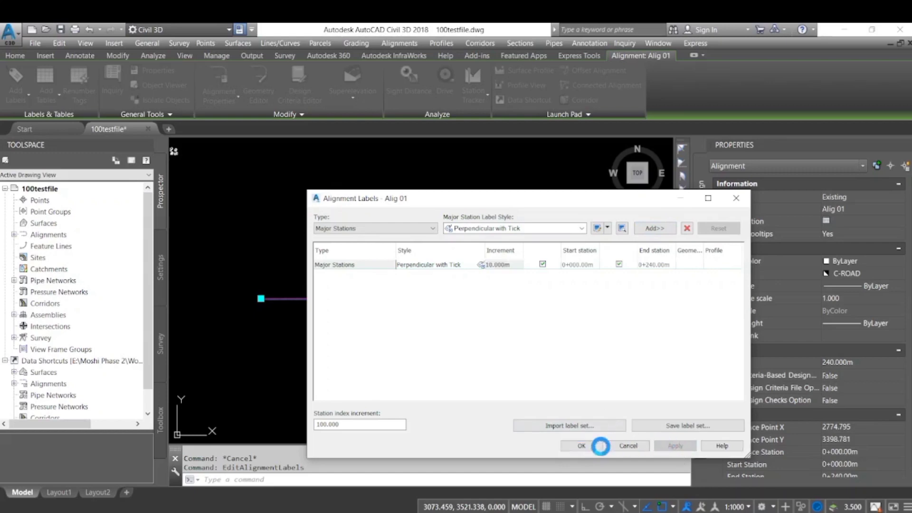
pyautogui.click(582, 449)
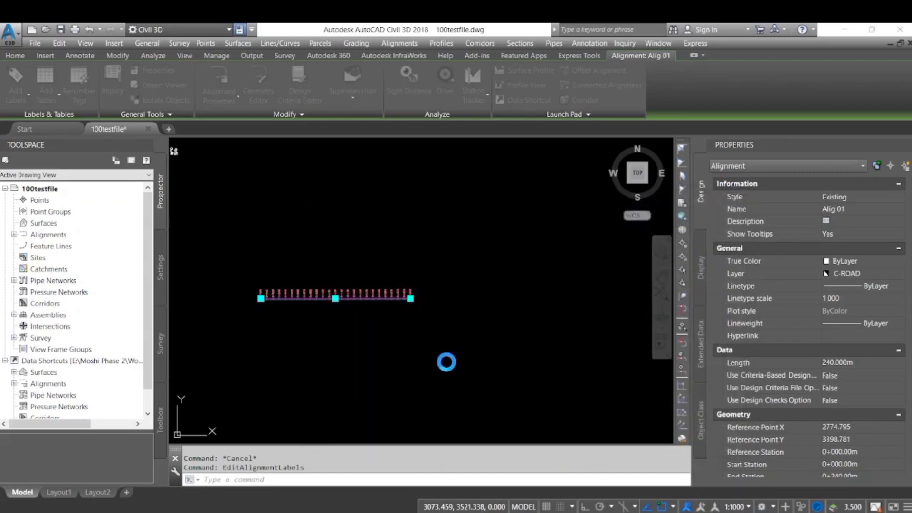
pyautogui.scroll(8, 264, 299)
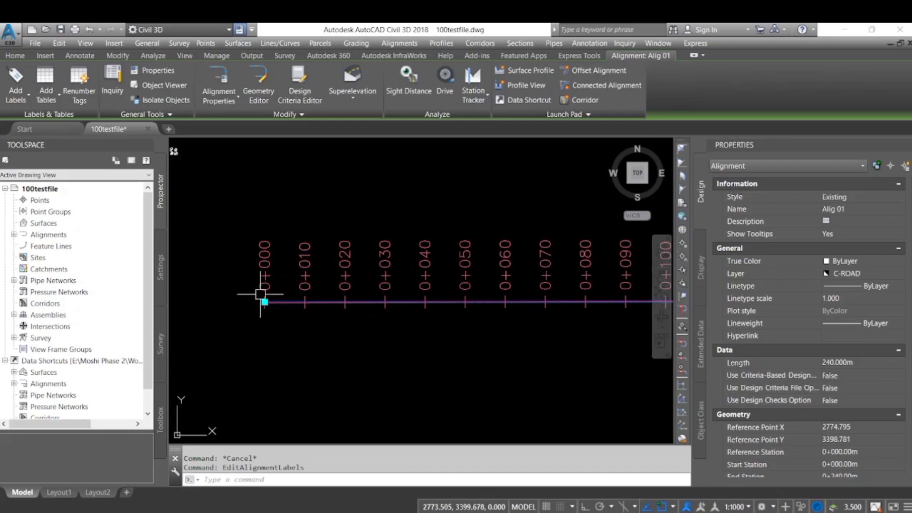
pyautogui.scroll(-6, 300, 315)
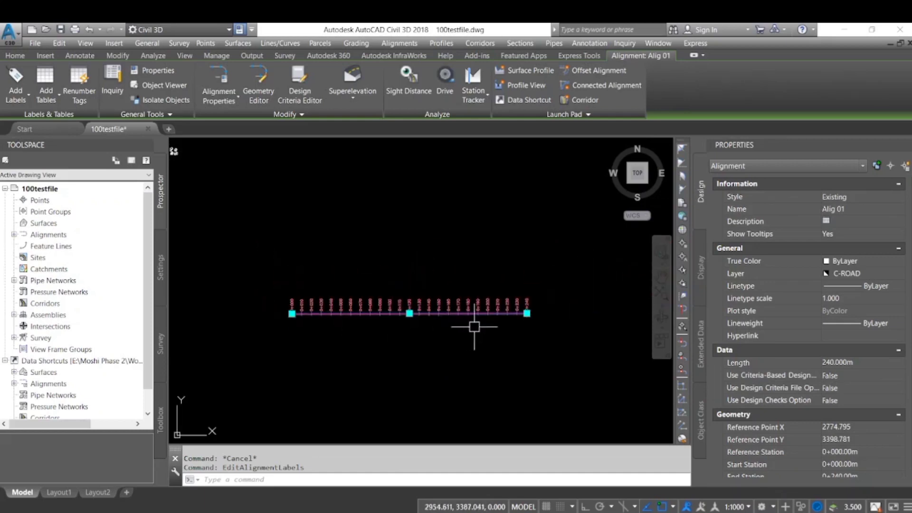
pyautogui.scroll(2, 503, 323)
pyautogui.press('Escape')
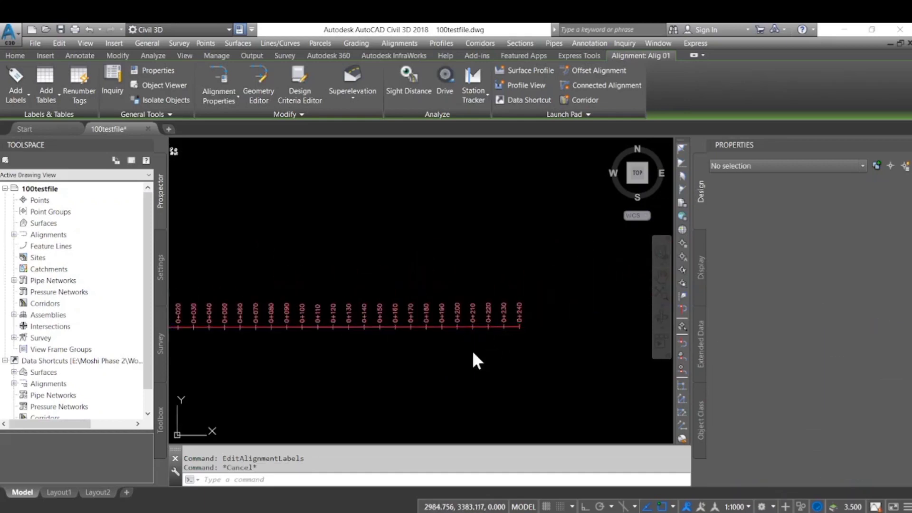
pyautogui.click(473, 352)
pyautogui.click(444, 313)
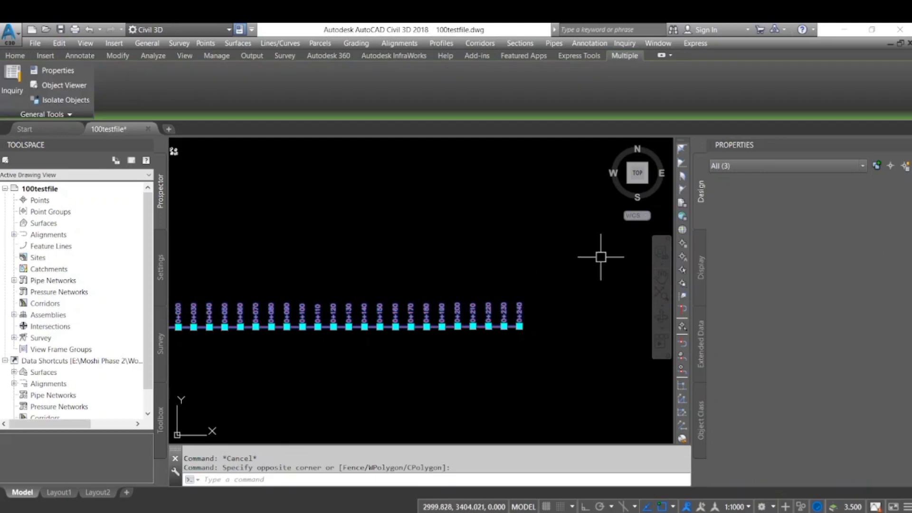
pyautogui.click(755, 166)
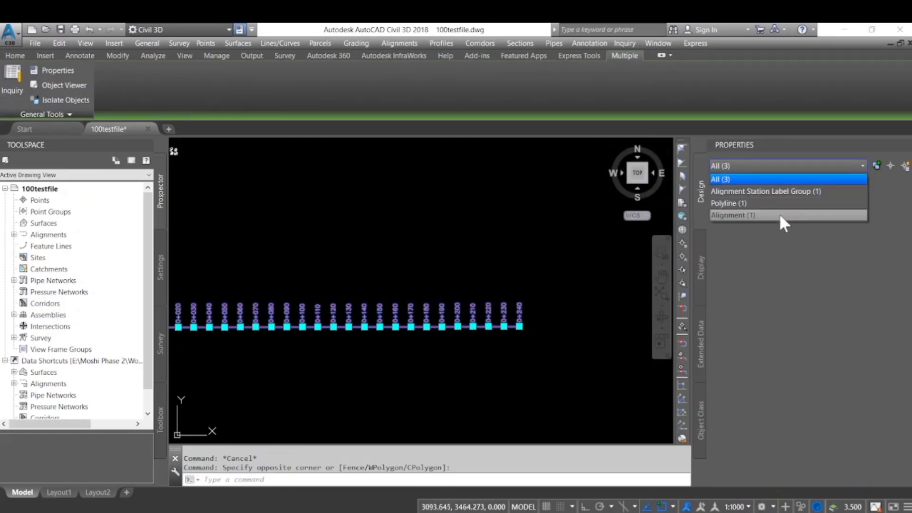
pyautogui.press('Escape')
pyautogui.press('Escape')
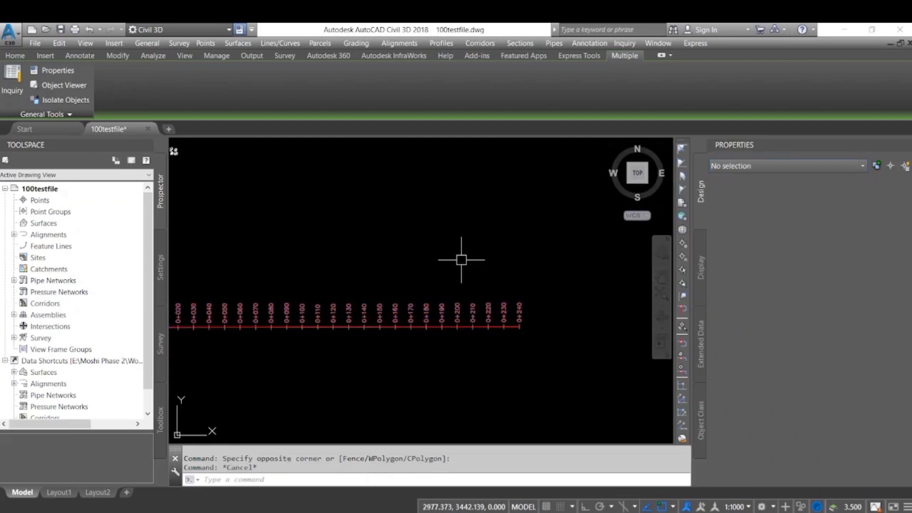
pyautogui.scroll(-2, 461, 257)
pyautogui.moveTo(425, 247); pyautogui.dragTo(416, 265, button='middle')
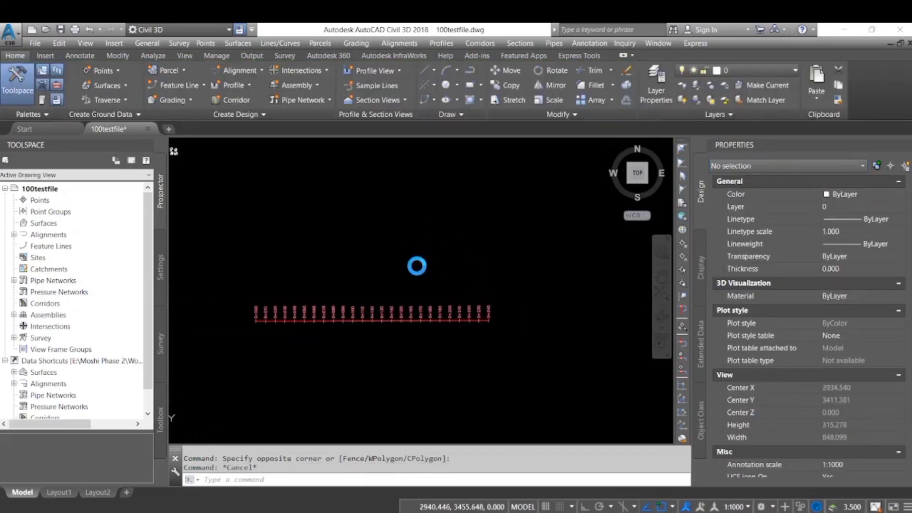
pyautogui.hotkey('alt', 'Tab')
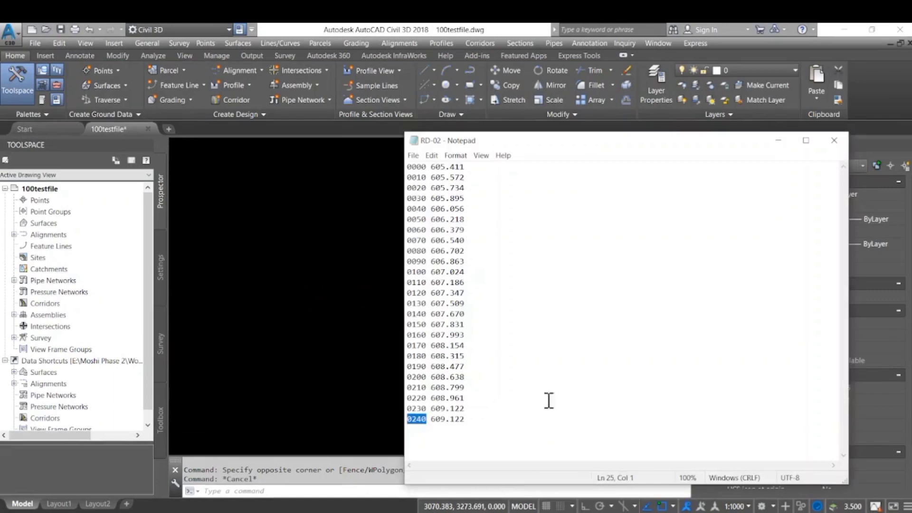
pyautogui.moveTo(423, 170); pyautogui.dragTo(411, 171)
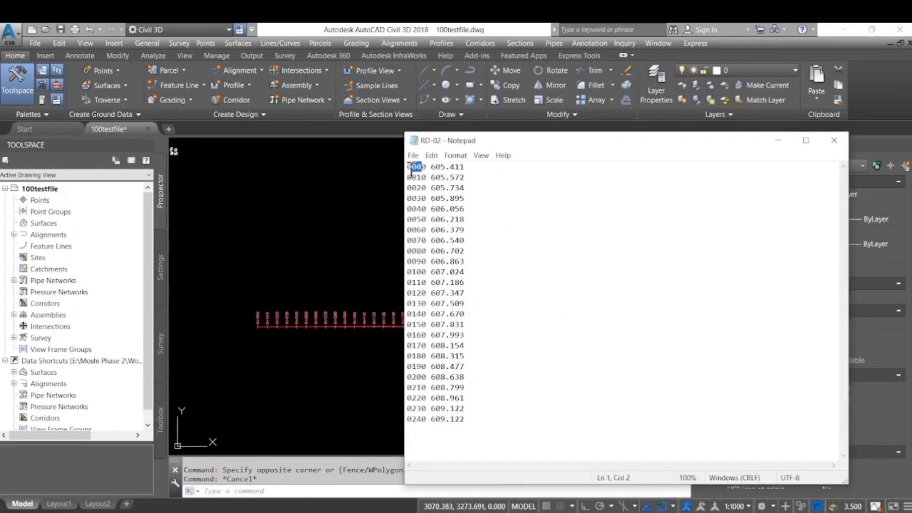
pyautogui.moveTo(427, 419); pyautogui.dragTo(408, 420)
# Run Create Profile from File and open the RD-02 field-book file from the Desktop.
pyautogui.click(370, 364)
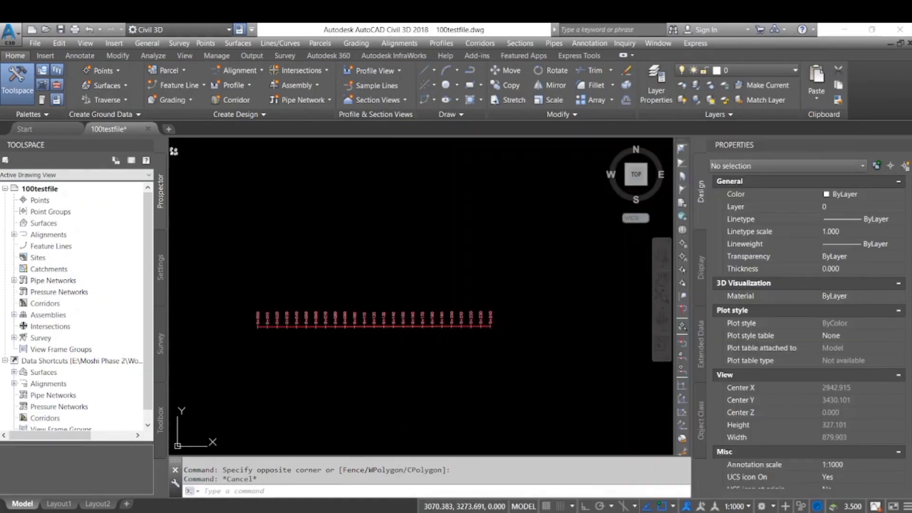
pyautogui.scroll(3, 447, 328)
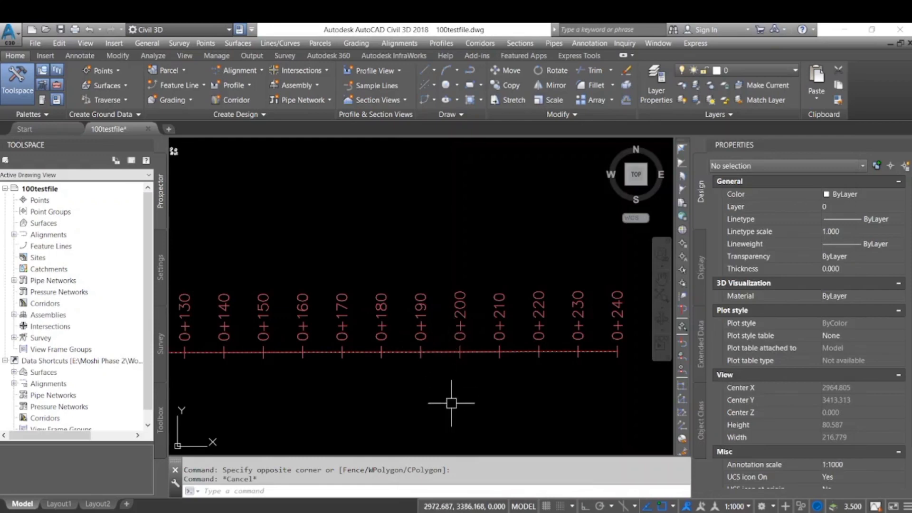
pyautogui.scroll(-4, 472, 352)
pyautogui.scroll(-3, 478, 360)
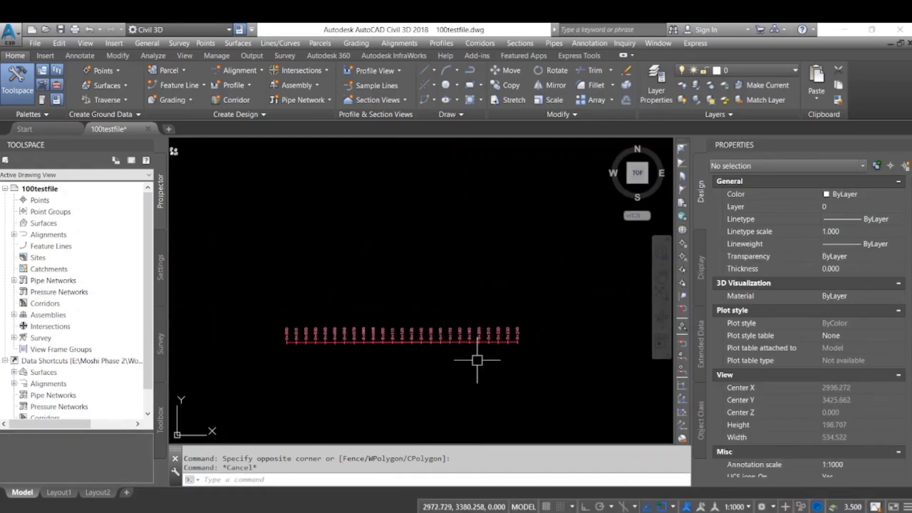
pyautogui.click(452, 43)
pyautogui.click(478, 83)
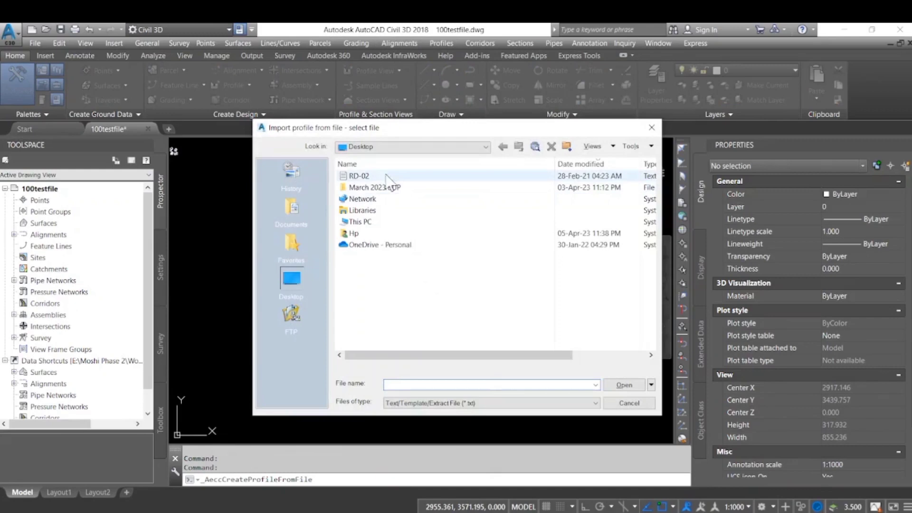
pyautogui.click(376, 177)
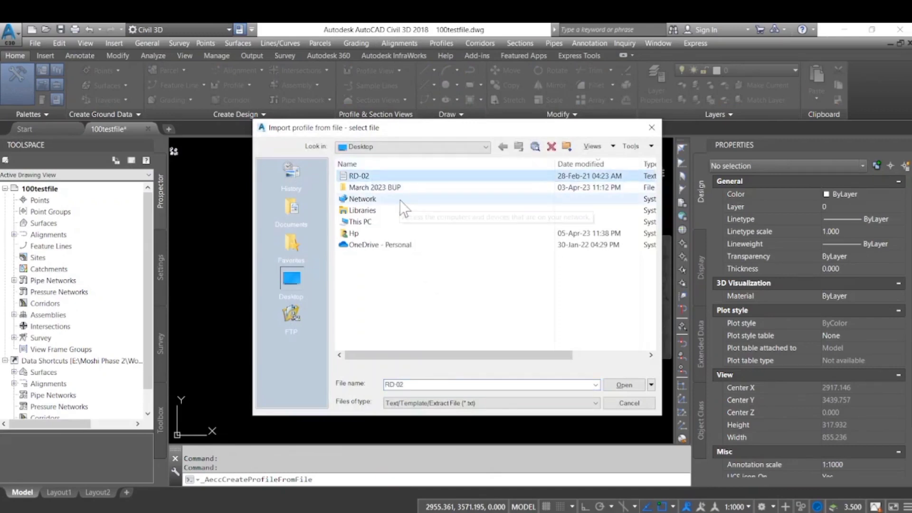
pyautogui.click(624, 385)
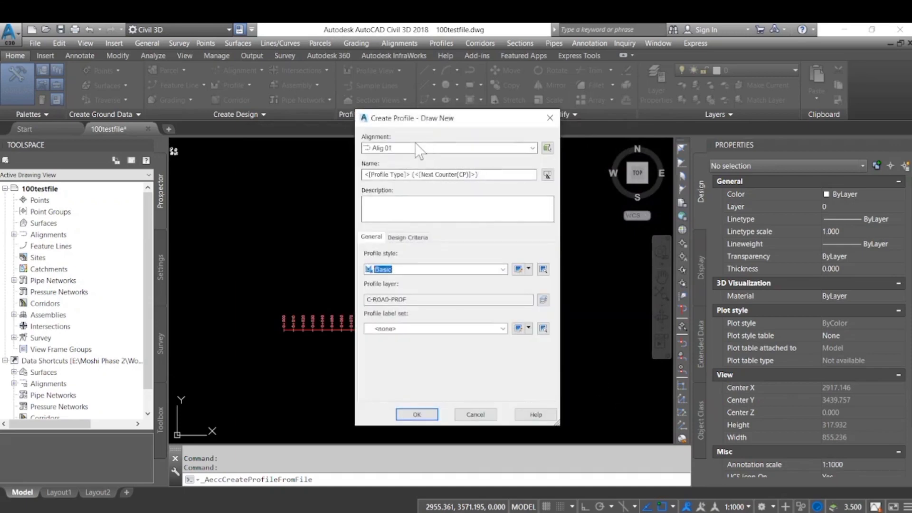
# Create the OGL Levels profile on Alig 01 with Existing Ground Profile style and a label set.
pyautogui.click(417, 148)
pyautogui.click(398, 161)
pyautogui.moveTo(484, 174); pyautogui.dragTo(352, 175)
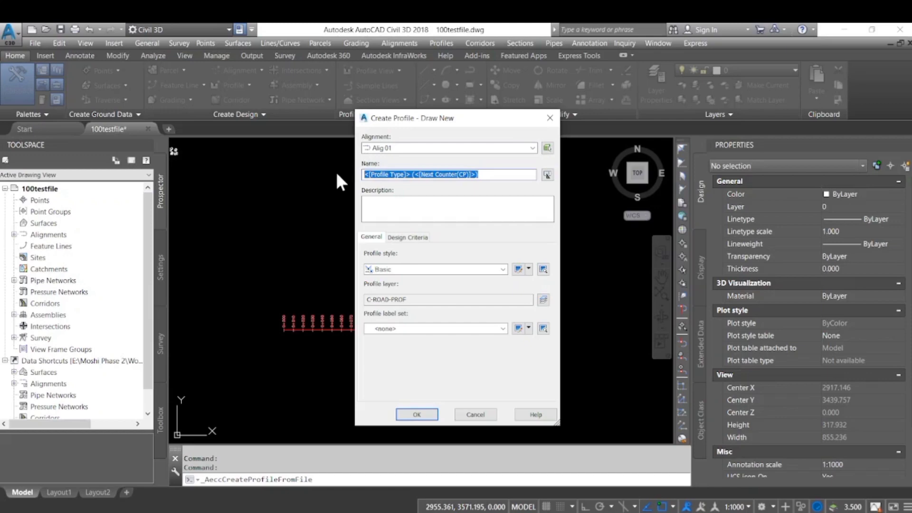
pyautogui.write('OGL Levels')
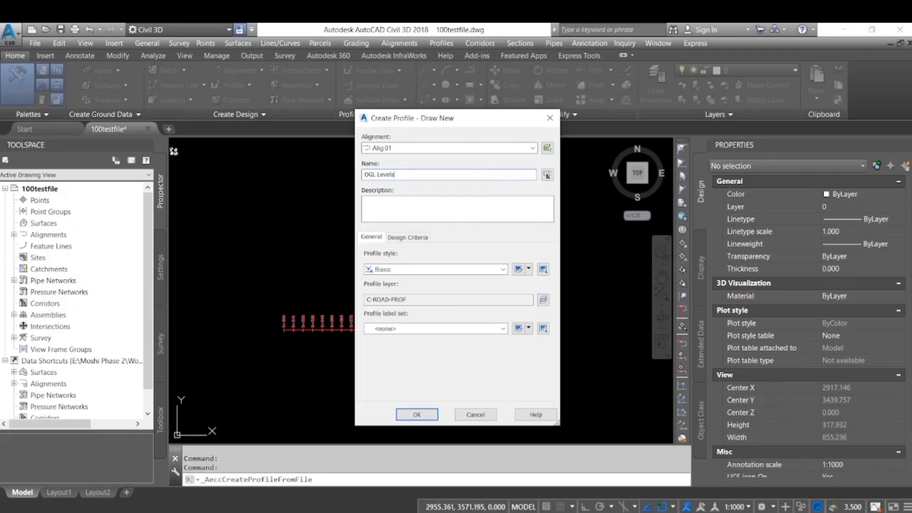
pyautogui.click(433, 269)
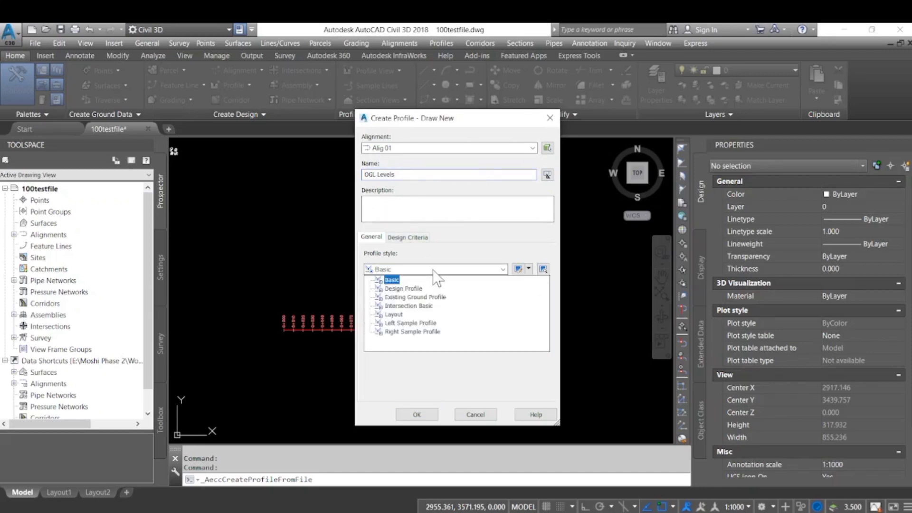
pyautogui.click(416, 297)
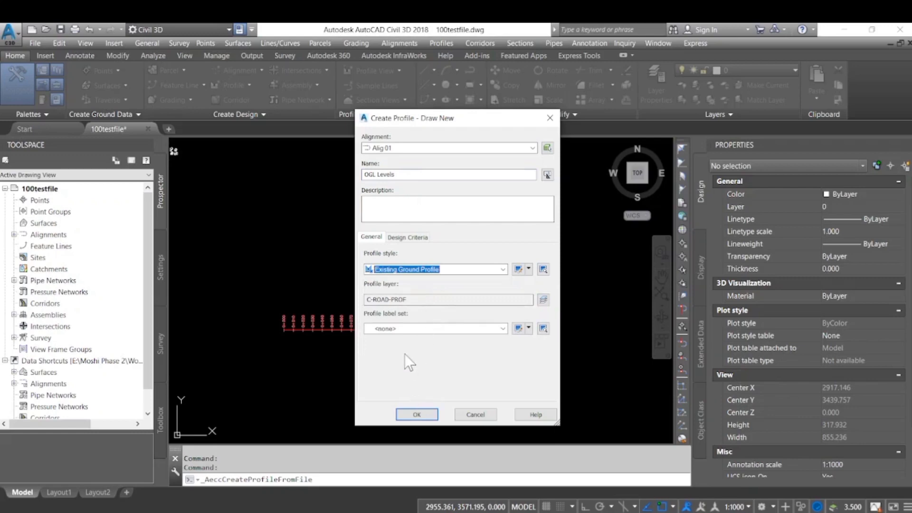
pyautogui.click(406, 332)
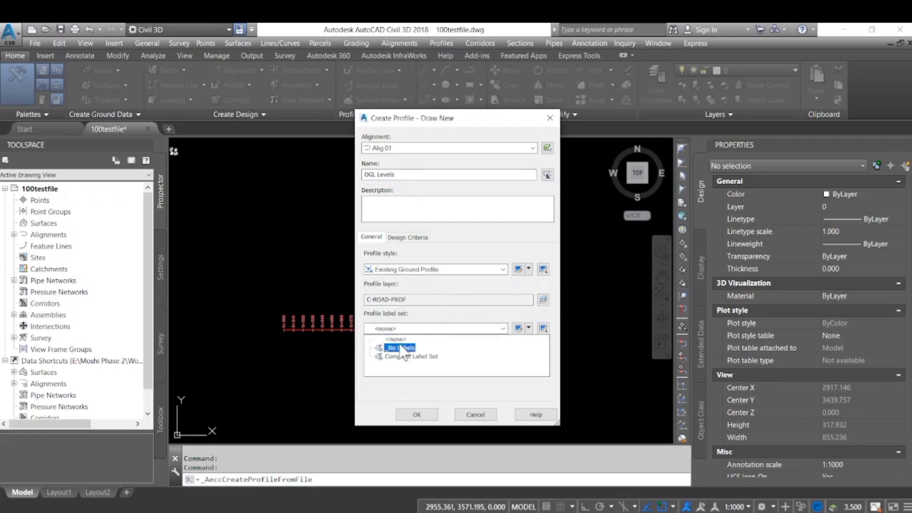
pyautogui.click(398, 340)
pyautogui.click(416, 415)
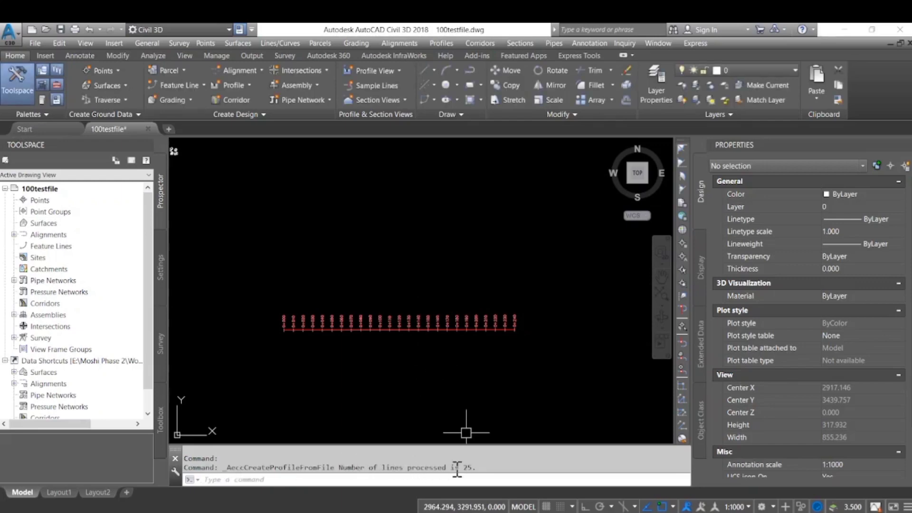
pyautogui.click(512, 373)
pyautogui.moveTo(494, 375); pyautogui.dragTo(452, 320, button='middle')
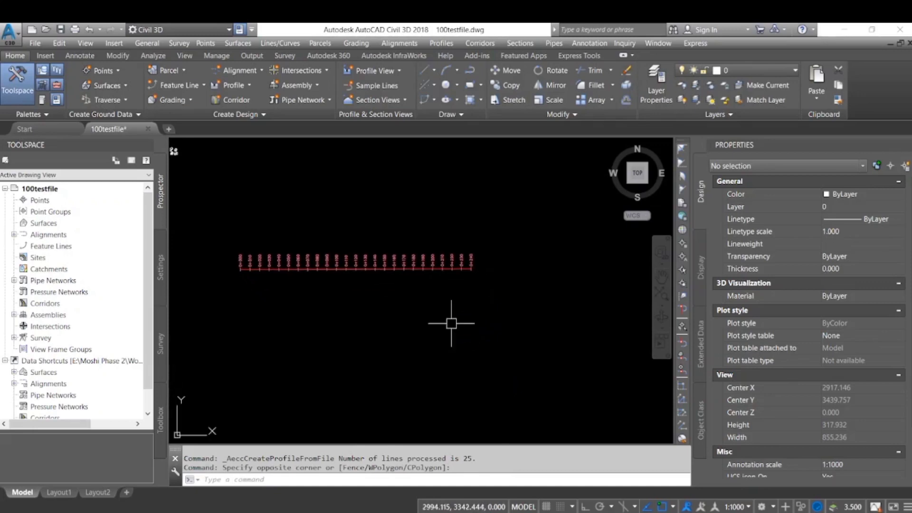
# Start a new profile view named 'L section' using the Full Grid profile view style.
pyautogui.click(445, 43)
pyautogui.click(497, 111)
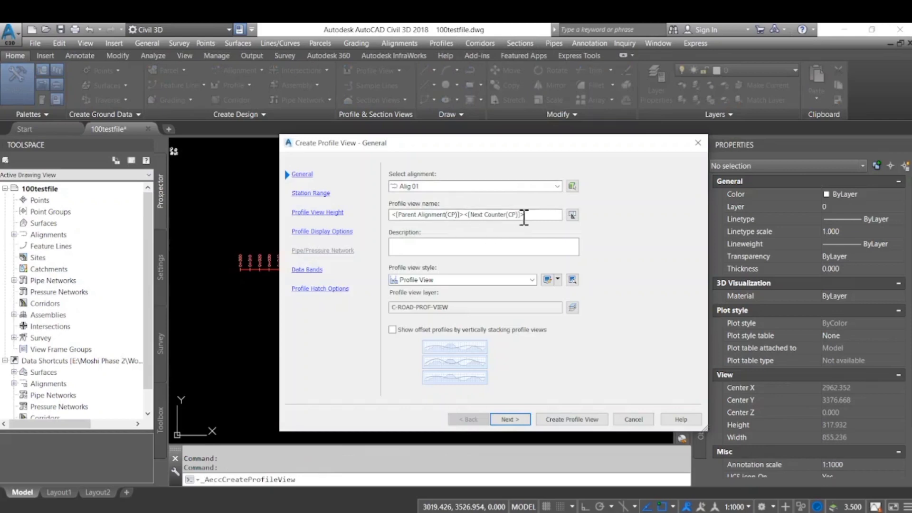
pyautogui.moveTo(524, 218); pyautogui.dragTo(383, 221)
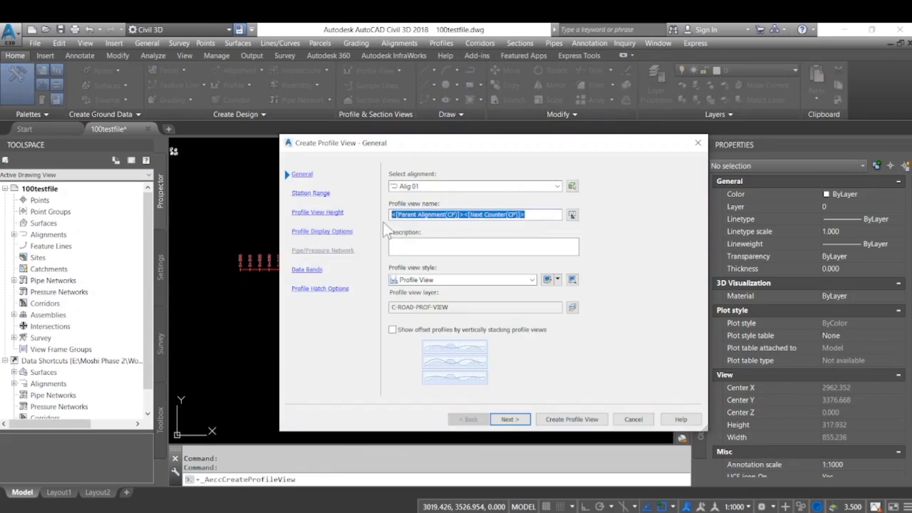
pyautogui.write('L section')
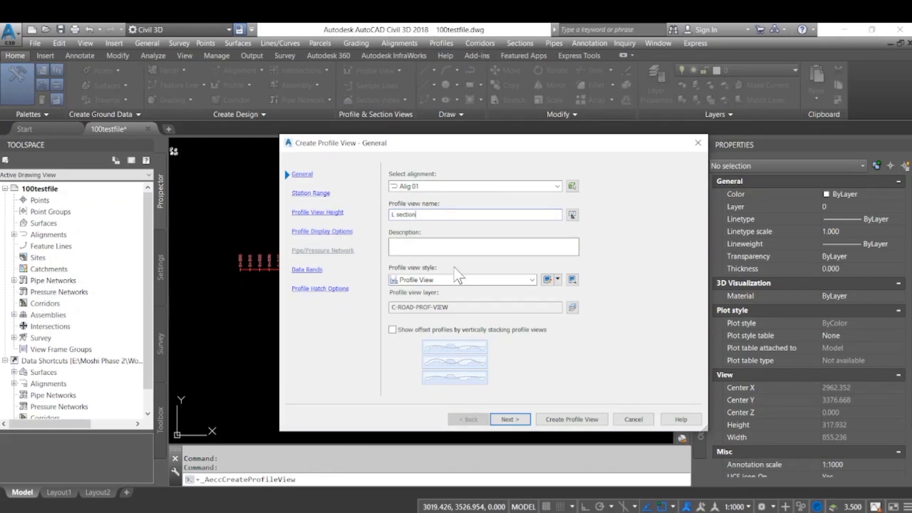
pyautogui.click(503, 280)
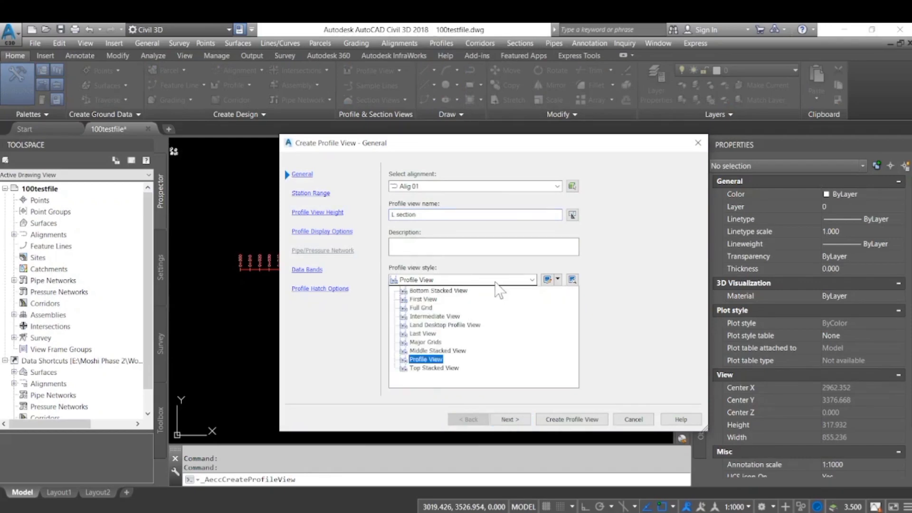
pyautogui.click(424, 310)
# Accept stations 0+000–0+240m and heights 605.41–609.12m, then create the profile view.
pyautogui.click(510, 419)
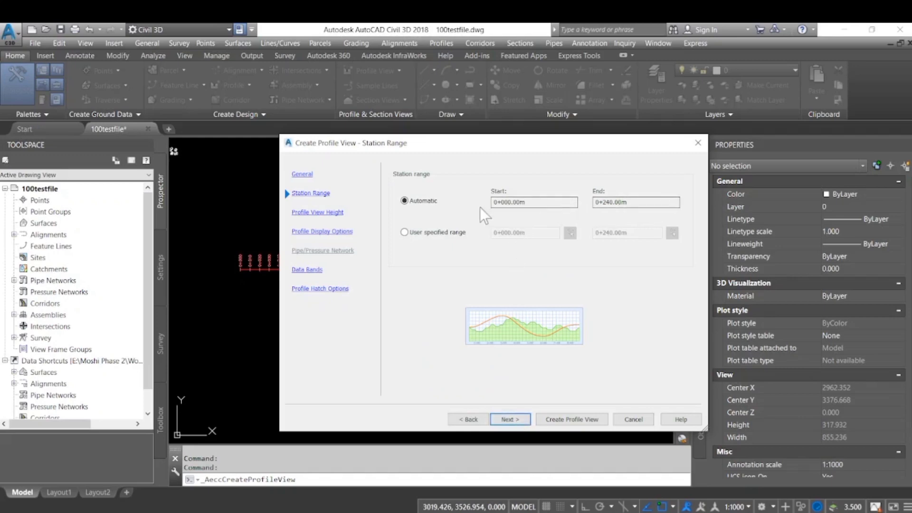
pyautogui.click(508, 420)
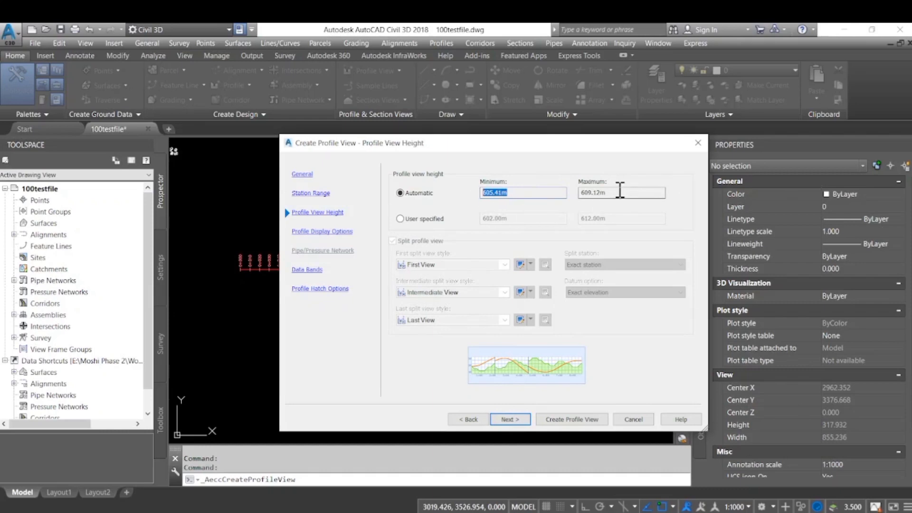
pyautogui.moveTo(618, 193); pyautogui.dragTo(577, 191)
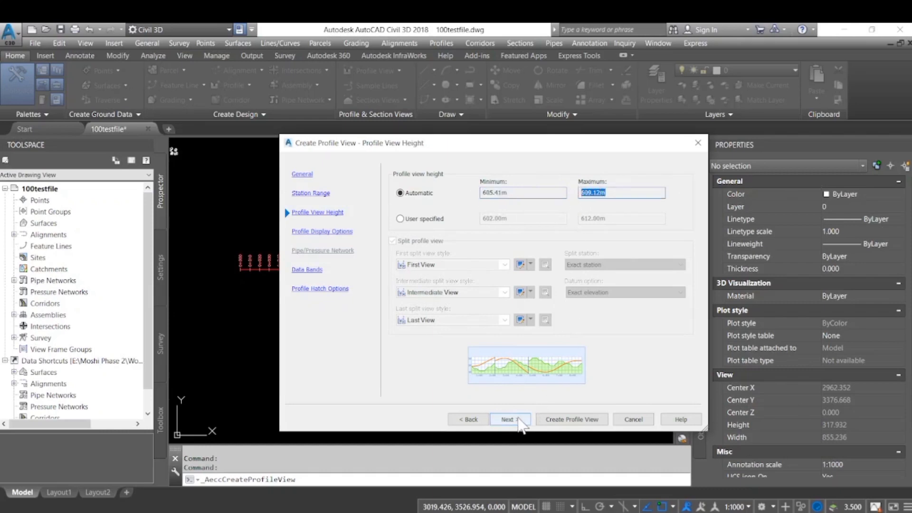
pyautogui.click(517, 419)
pyautogui.click(519, 421)
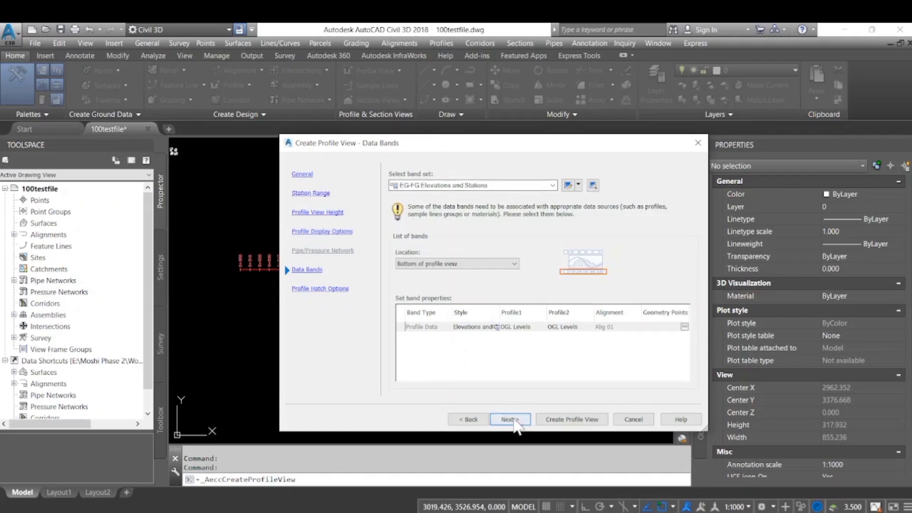
pyautogui.click(510, 420)
pyautogui.click(570, 420)
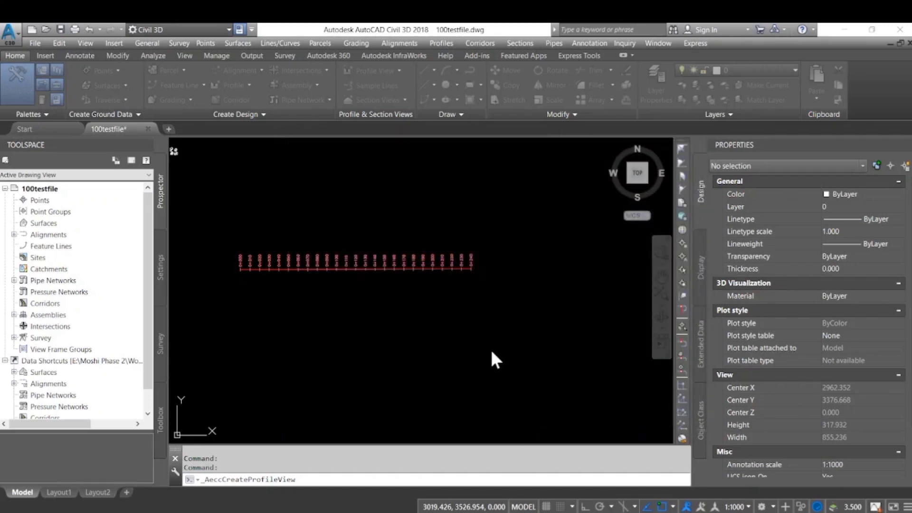
# Place the profile view origin and try IMPORTSTYLESANDSETTINGS, dismissing the unsaved-changes warning.
pyautogui.scroll(-4, 478, 309)
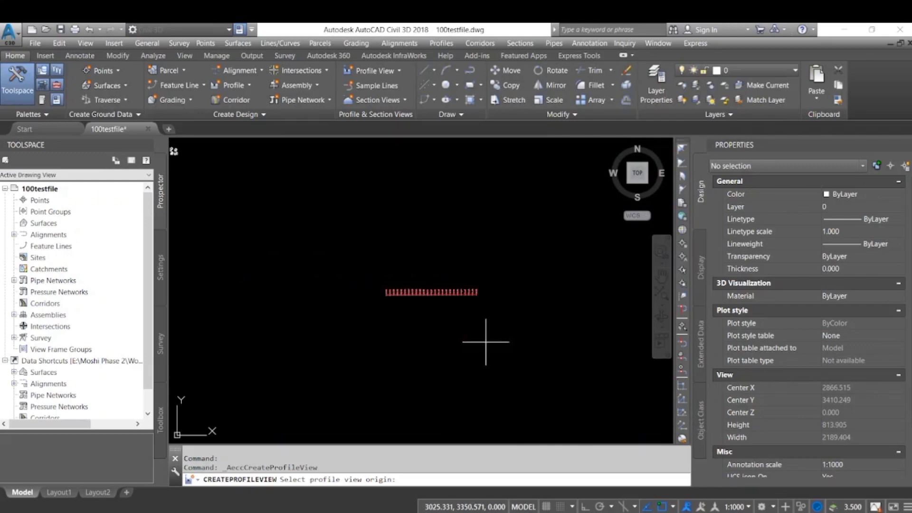
pyautogui.click(446, 362)
pyautogui.scroll(3, 489, 371)
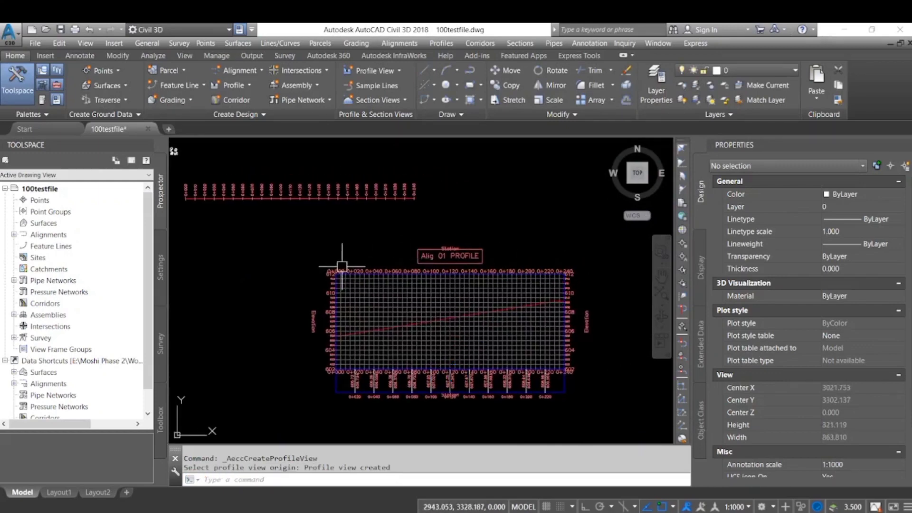
pyautogui.click(545, 241)
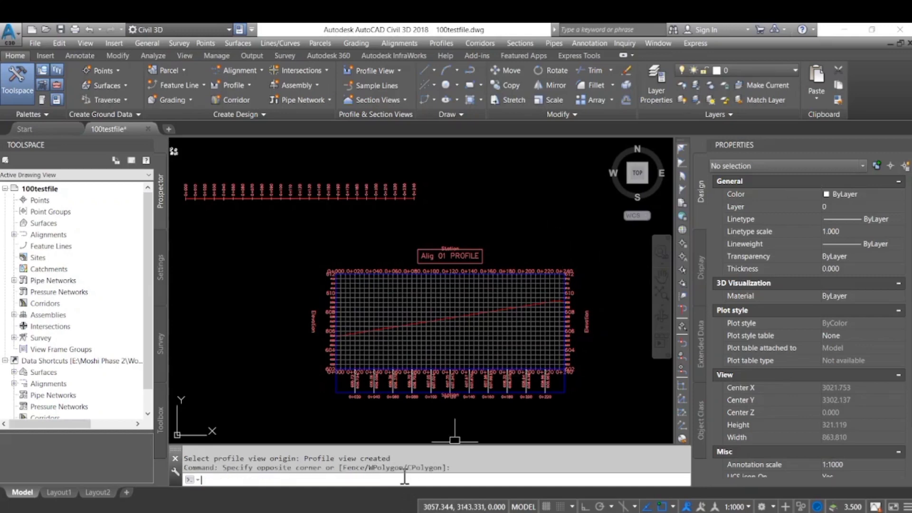
pyautogui.write('MPOrt')
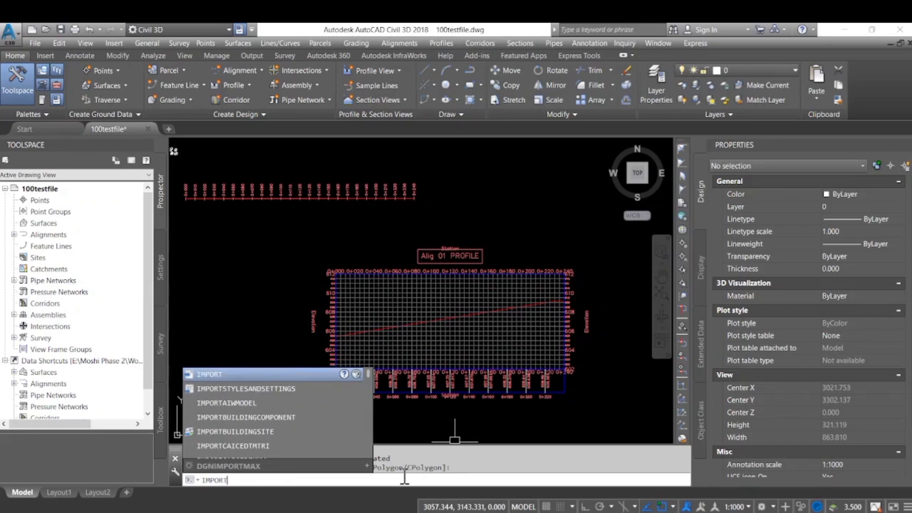
pyautogui.press('Down')
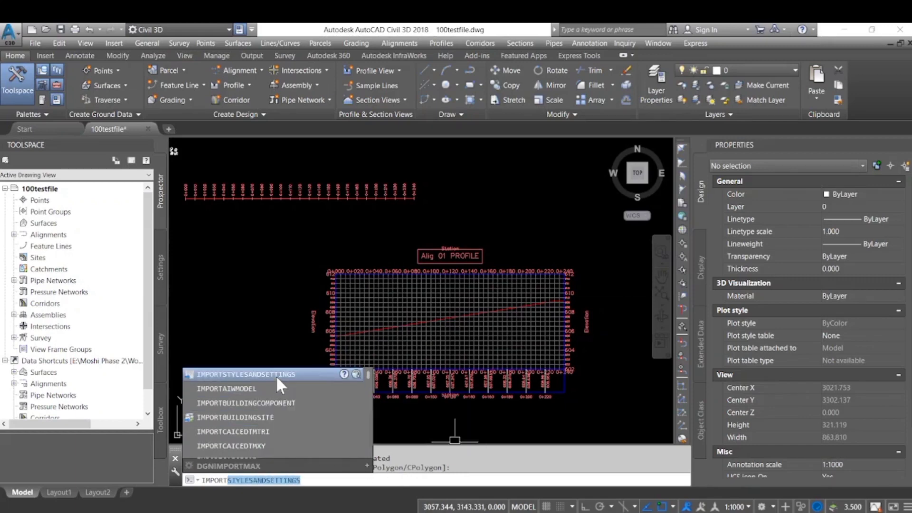
pyautogui.press('Return')
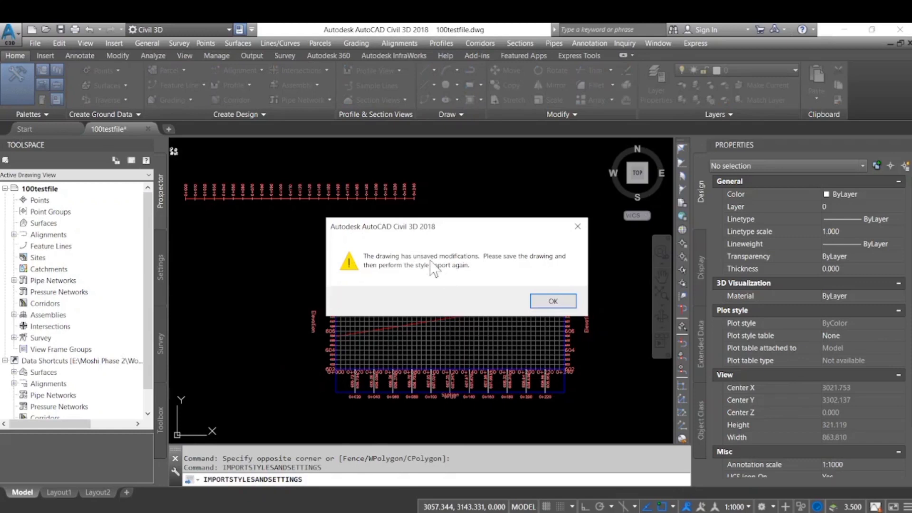
pyautogui.click(552, 301)
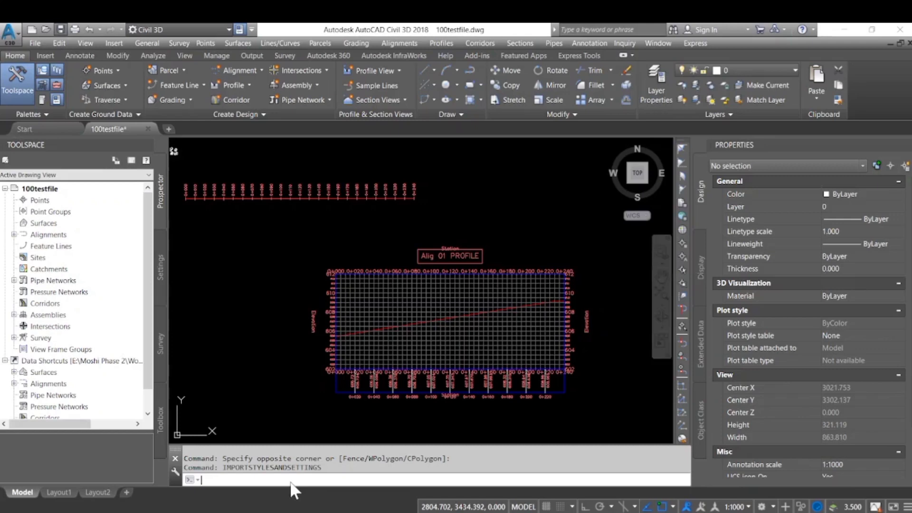
# Save, then import 182 styles and 1493 settings from Man Drainage level survey.dwg.
pyautogui.hotkey('ctrl', 's')
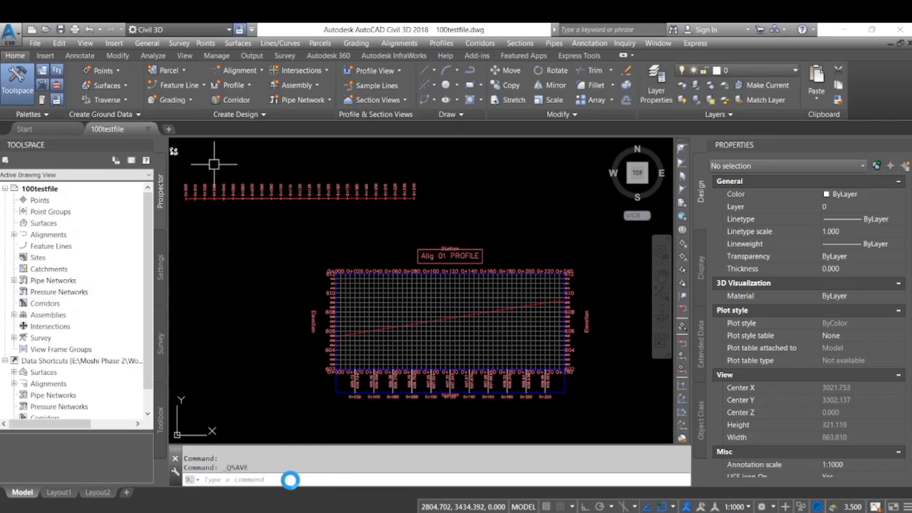
pyautogui.click(291, 479)
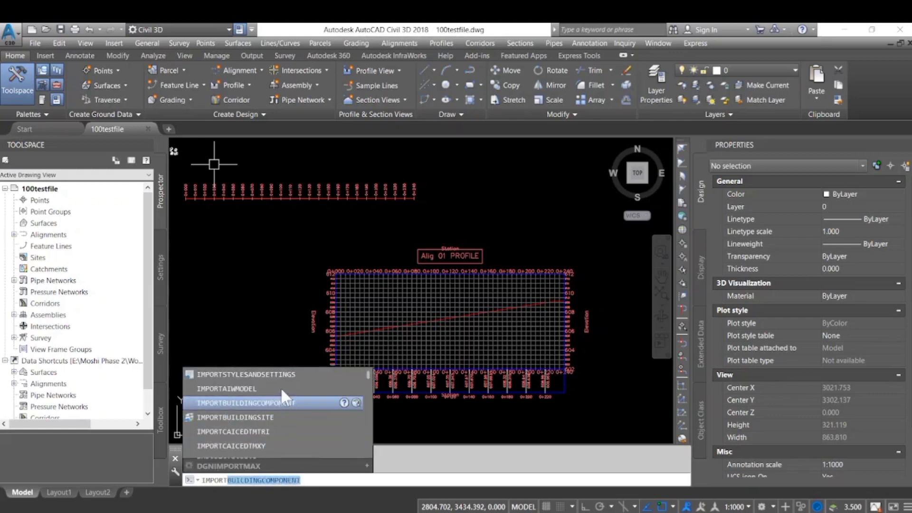
pyautogui.click(278, 372)
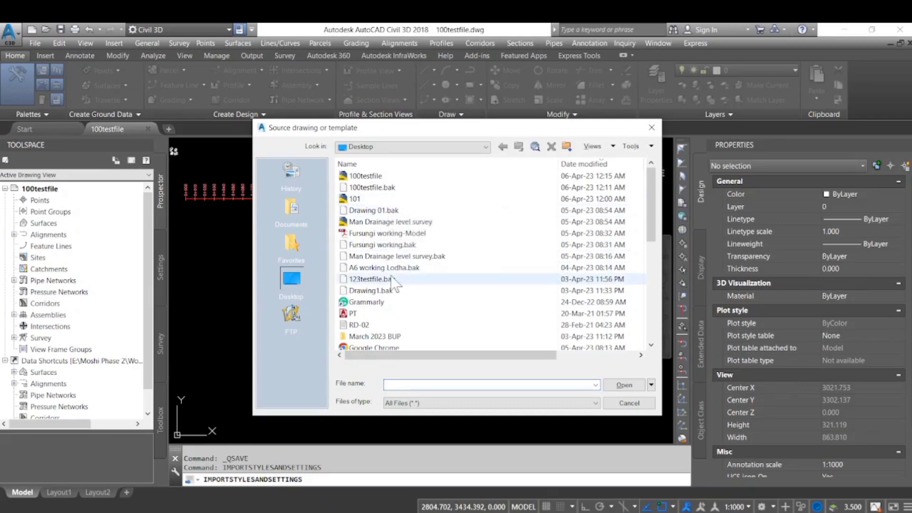
pyautogui.click(400, 223)
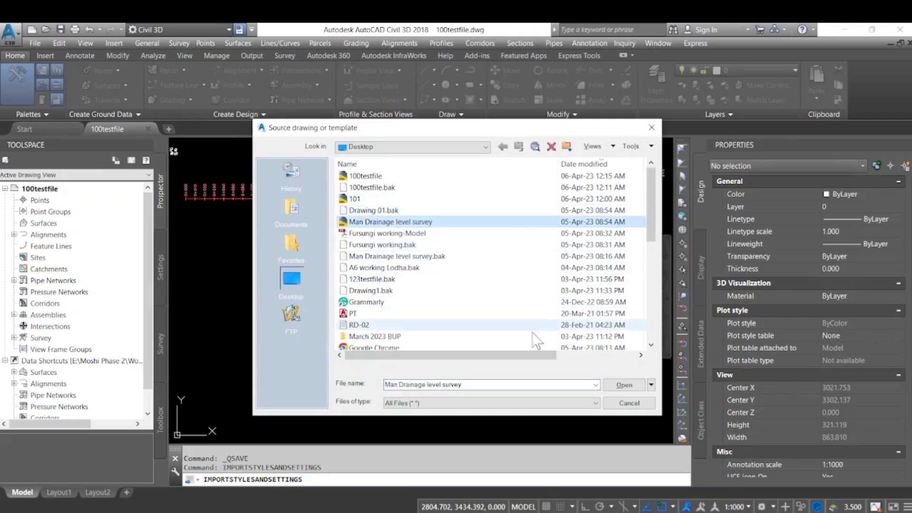
pyautogui.click(613, 386)
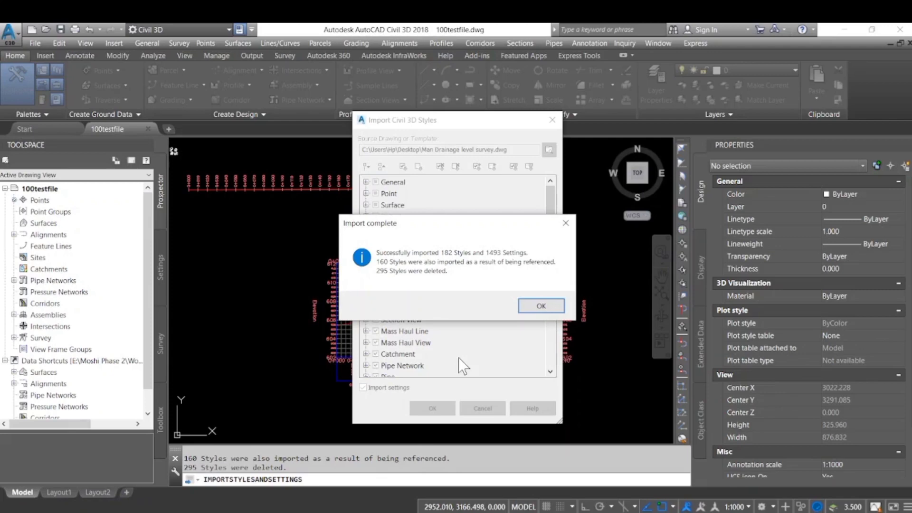
pyautogui.click(532, 309)
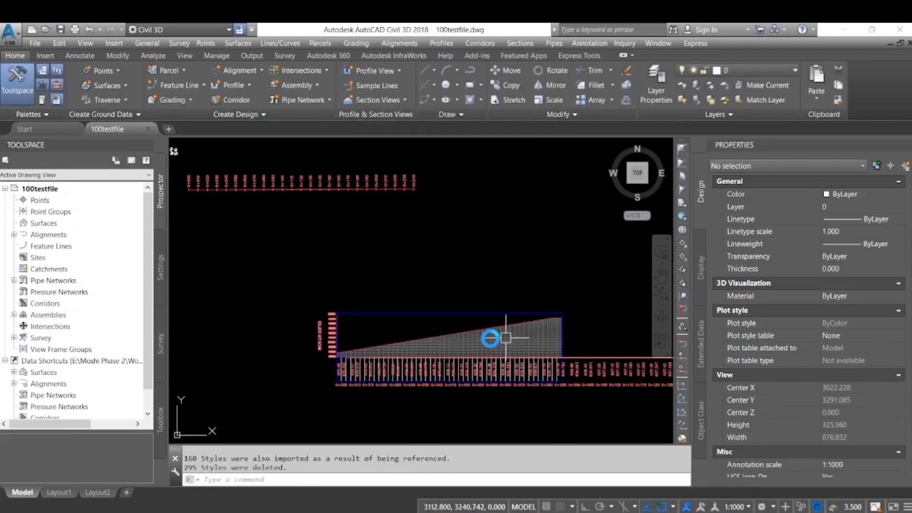
# Window-select and erase the extra data band running past the profile view.
pyautogui.scroll(-2, 361, 348)
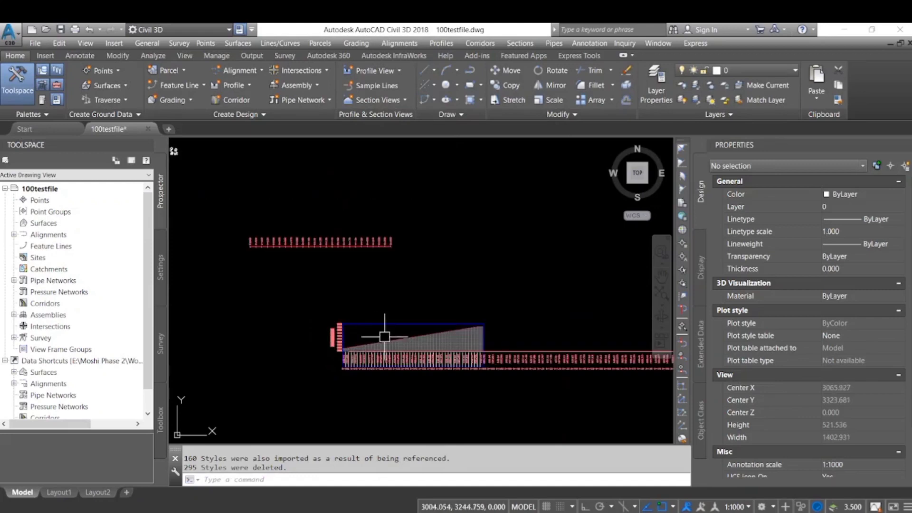
pyautogui.scroll(2, 373, 331)
pyautogui.moveTo(373, 331); pyautogui.dragTo(343, 315, button='middle')
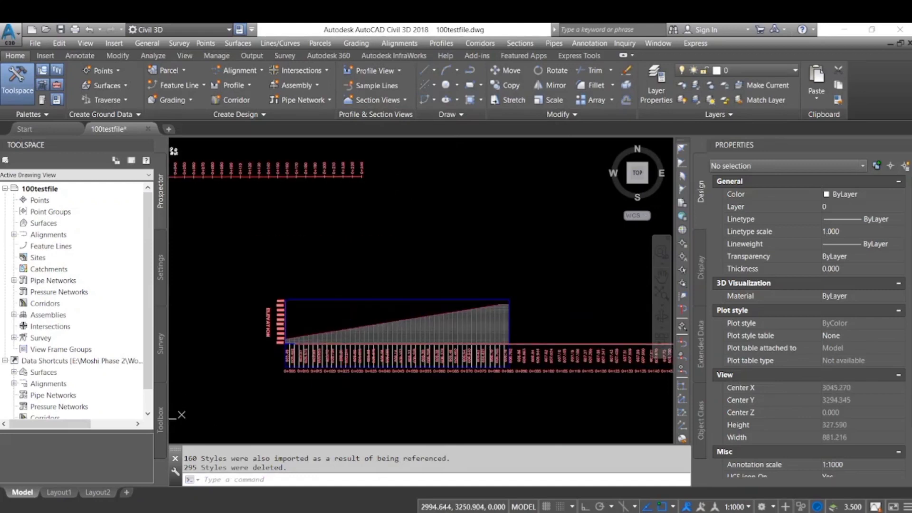
pyautogui.click(352, 301)
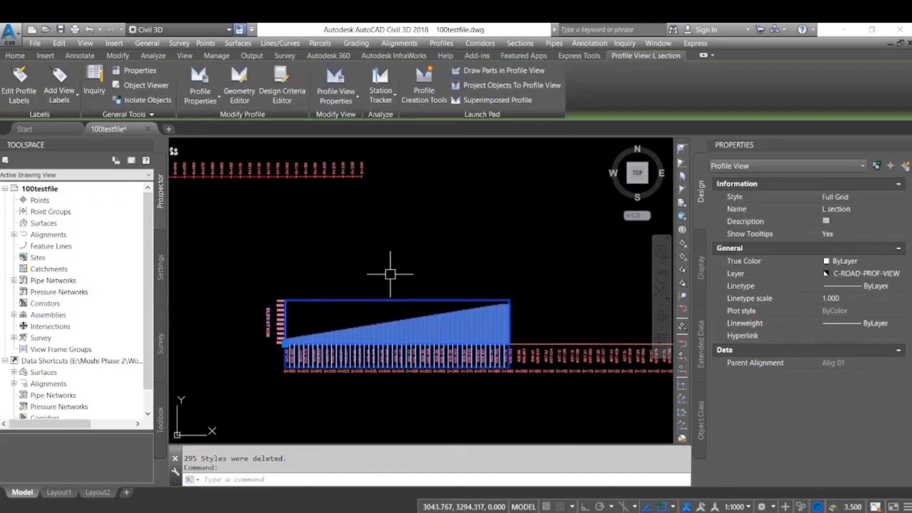
pyautogui.press('Escape')
pyautogui.click(582, 394)
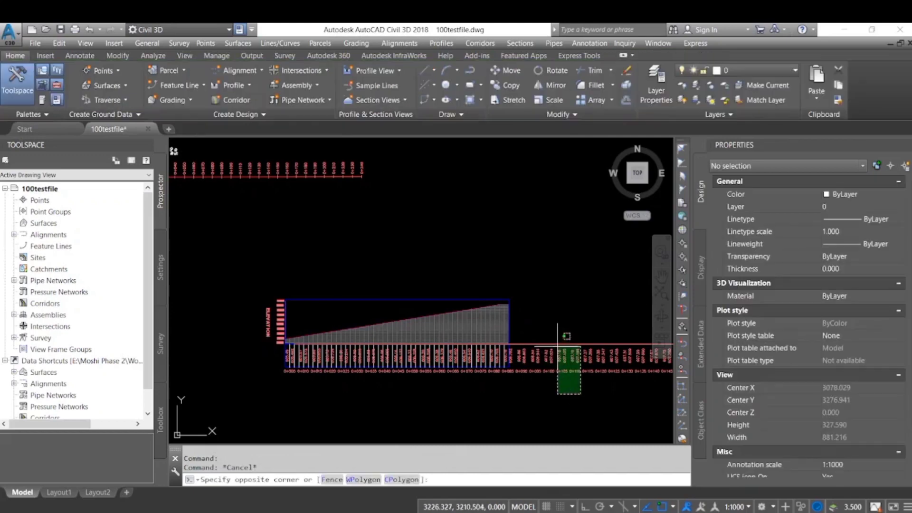
pyautogui.click(554, 339)
pyautogui.press('Delete')
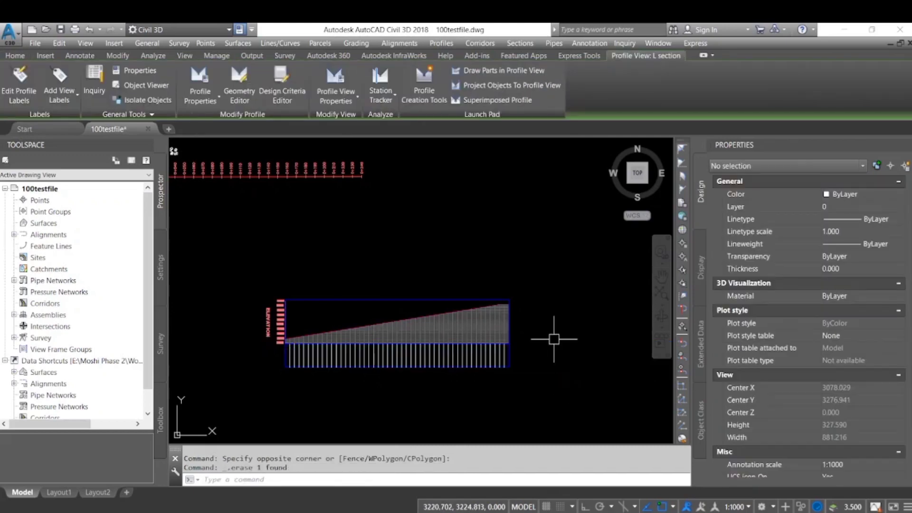
# Open Profile View Properties for the L section profile view.
pyautogui.click(387, 299)
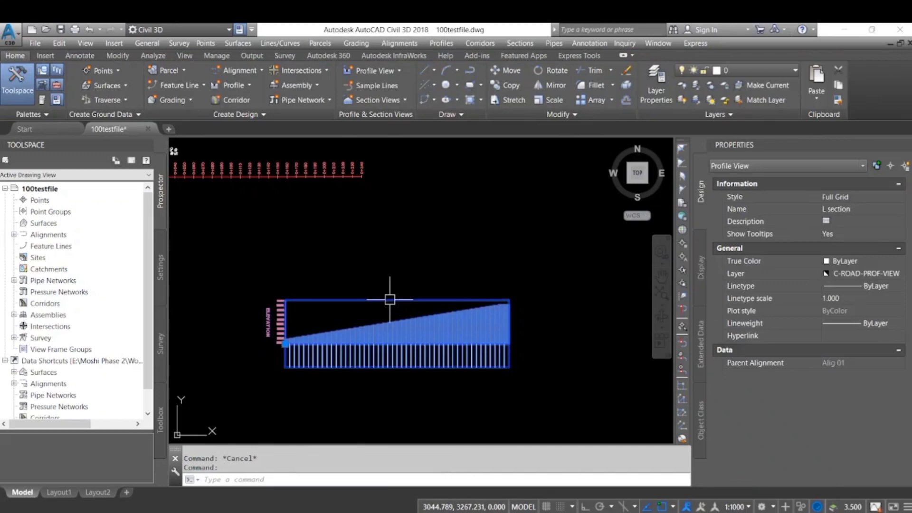
pyautogui.rightClick(403, 277)
pyautogui.click(482, 396)
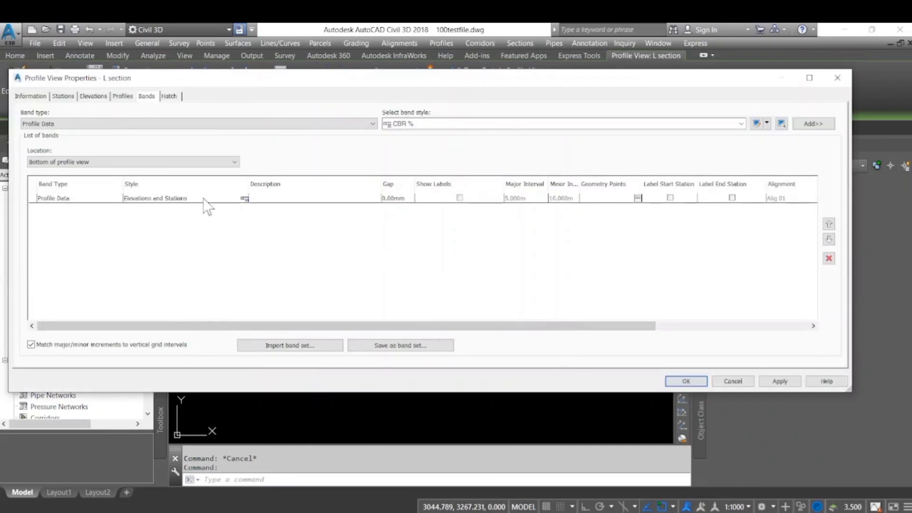
# Replace the Profile Data band with a Chainage - India band with zero gap.
pyautogui.click(205, 198)
pyautogui.click(828, 260)
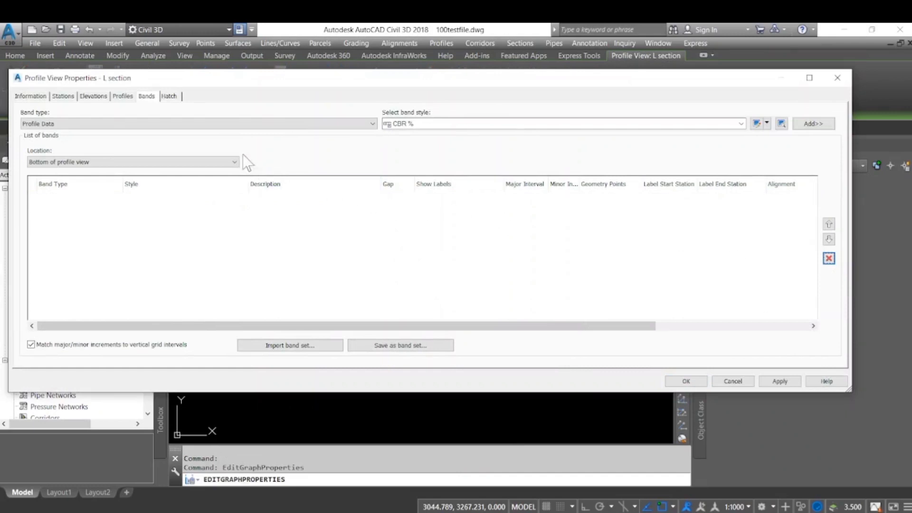
pyautogui.click(449, 125)
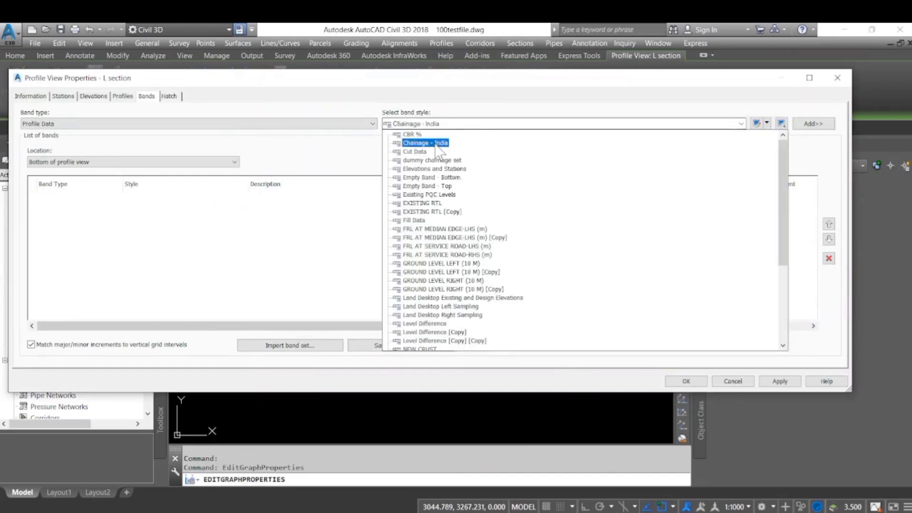
pyautogui.click(442, 142)
pyautogui.click(810, 125)
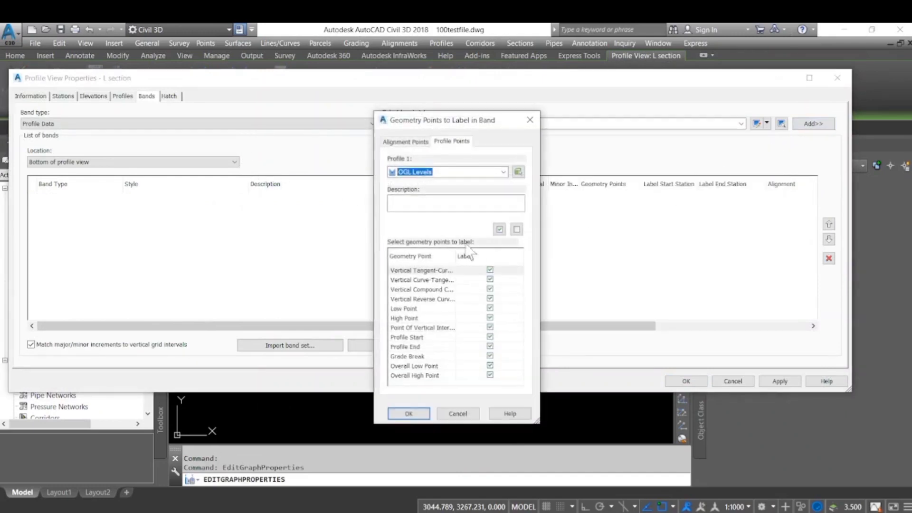
pyautogui.click(409, 414)
pyautogui.click(404, 198)
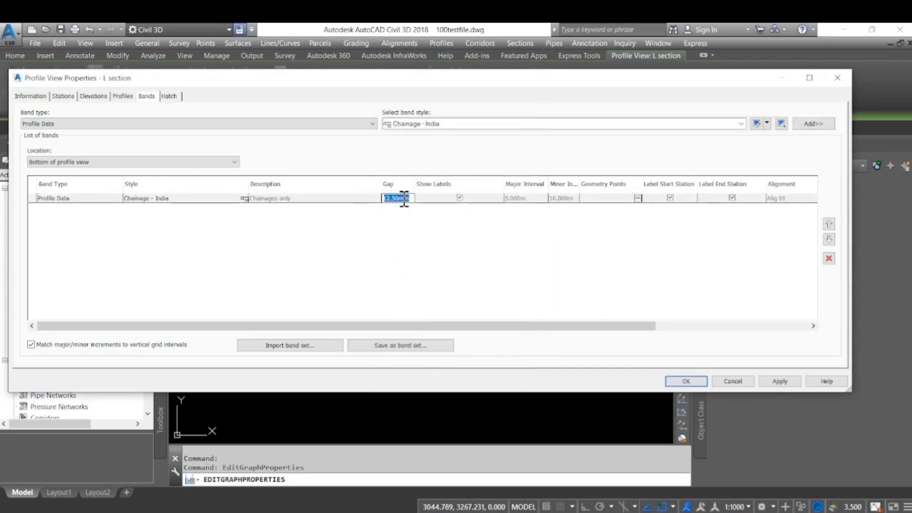
# Add a GROUND LEVEL LEFT (10 M) band with gap 0 and apply the settings.
pyautogui.click(500, 124)
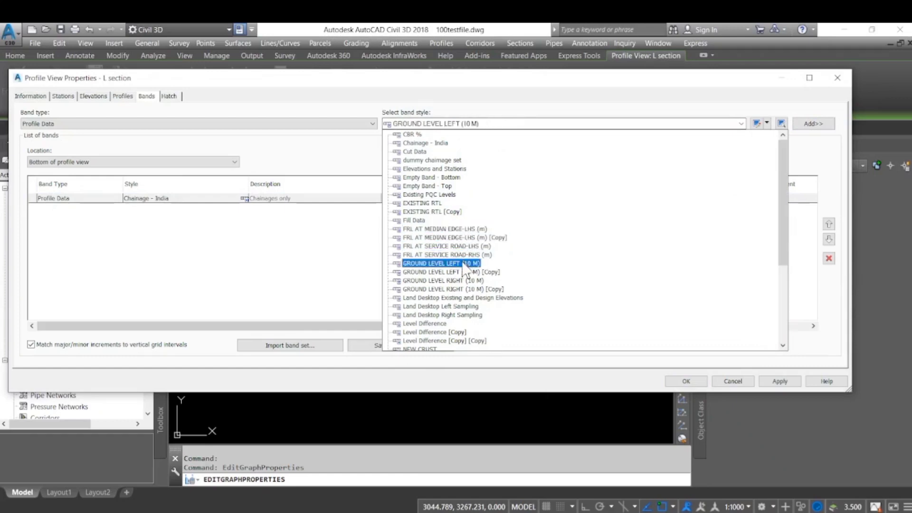
pyautogui.click(467, 265)
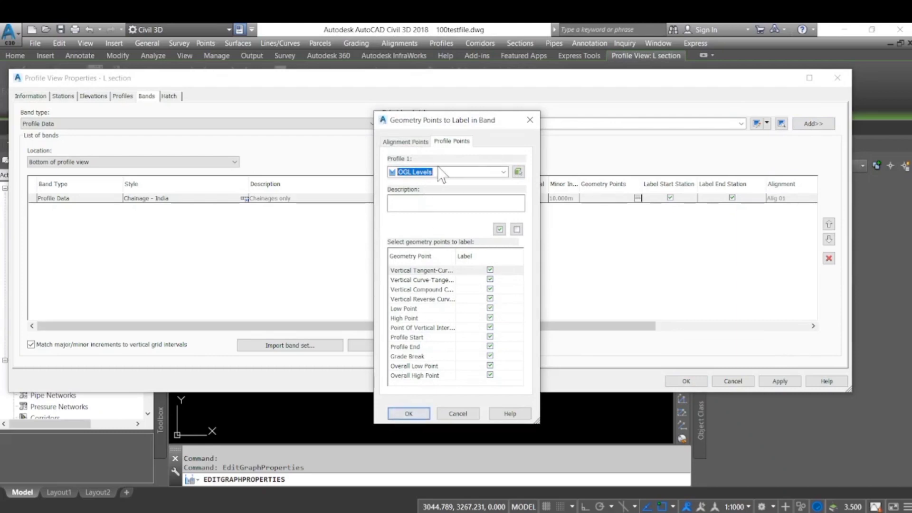
pyautogui.click(408, 414)
pyautogui.click(409, 208)
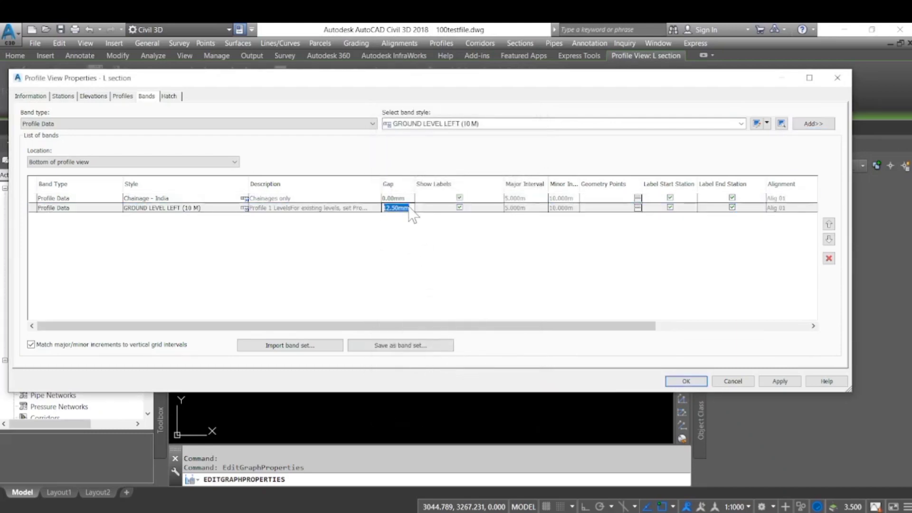
pyautogui.write('0')
pyautogui.press('Return')
pyautogui.click(779, 381)
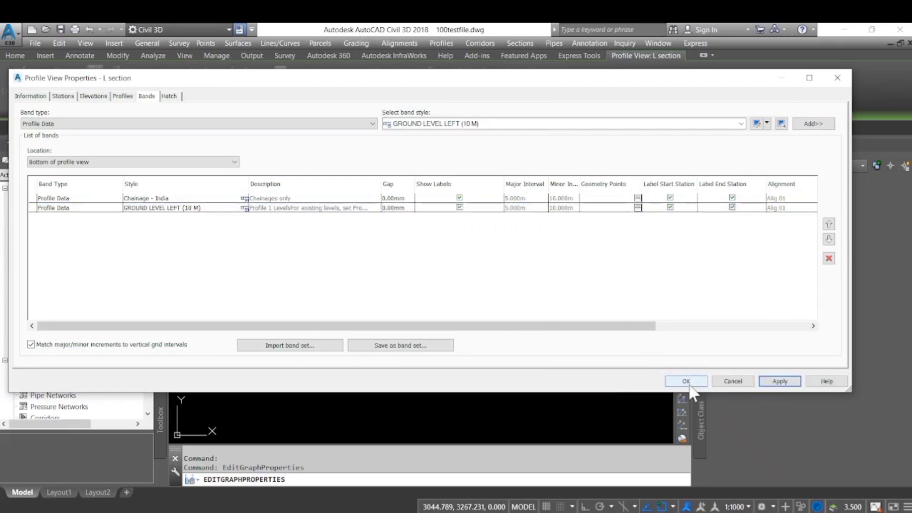
pyautogui.click(686, 382)
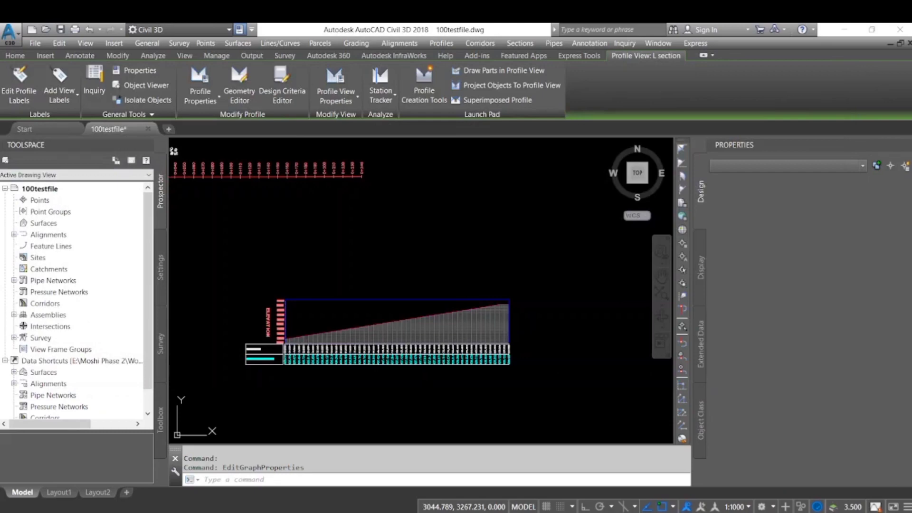
# Zoom into the bands and pan along chainage labels from about station 145 to 225.
pyautogui.scroll(4, 277, 362)
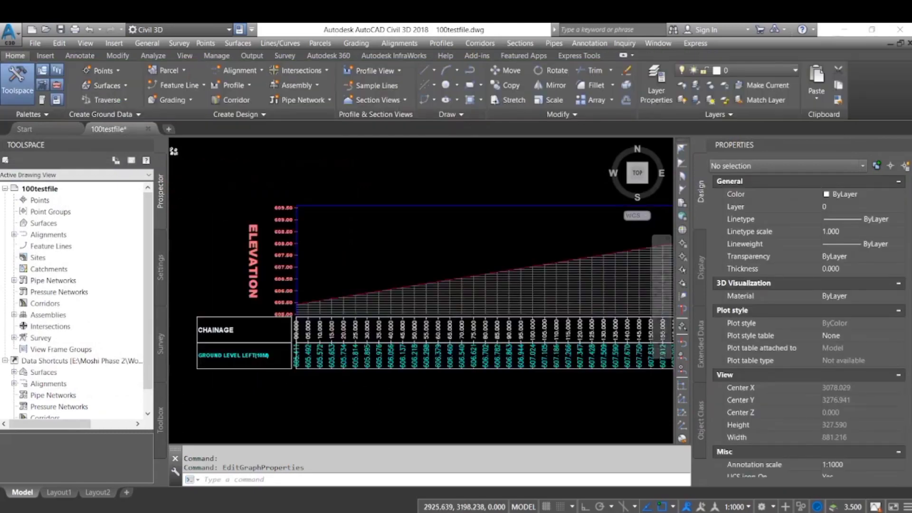
pyautogui.scroll(2, 277, 377)
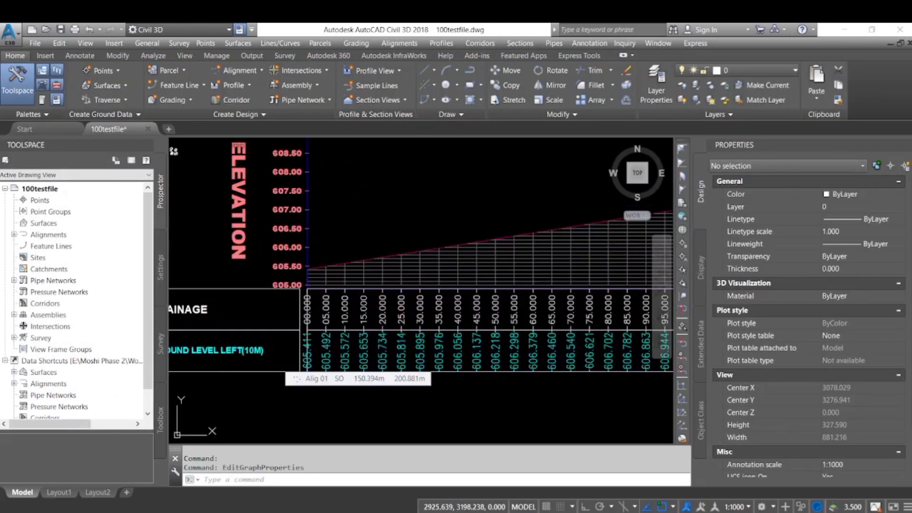
pyautogui.scroll(-4, 342, 373)
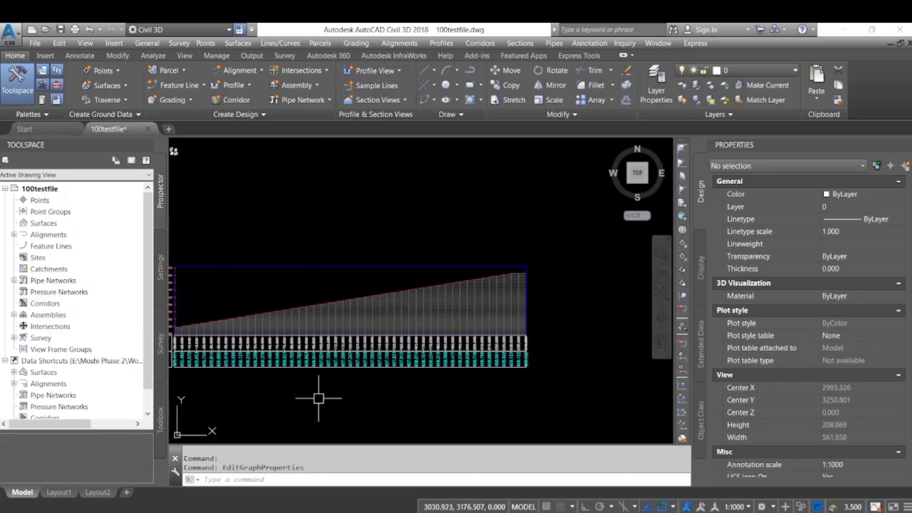
pyautogui.scroll(5, 442, 366)
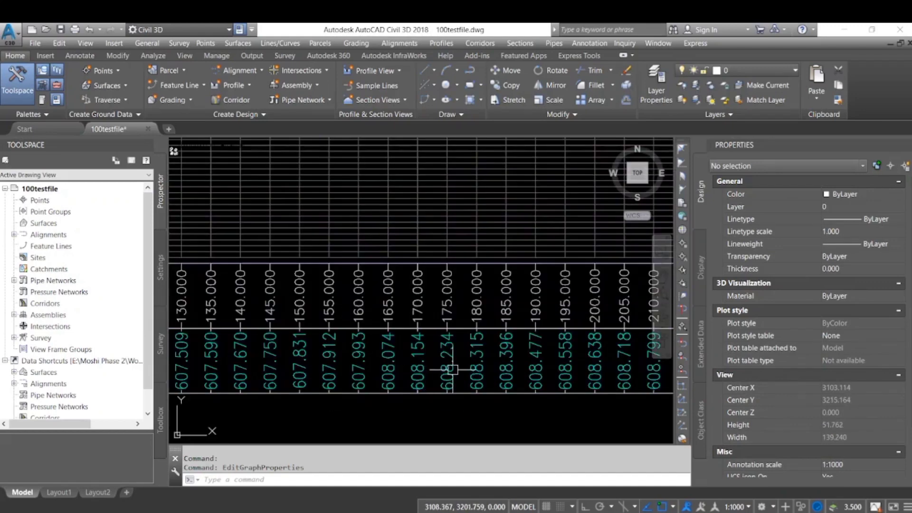
pyautogui.moveTo(457, 369); pyautogui.dragTo(380, 377, button='middle')
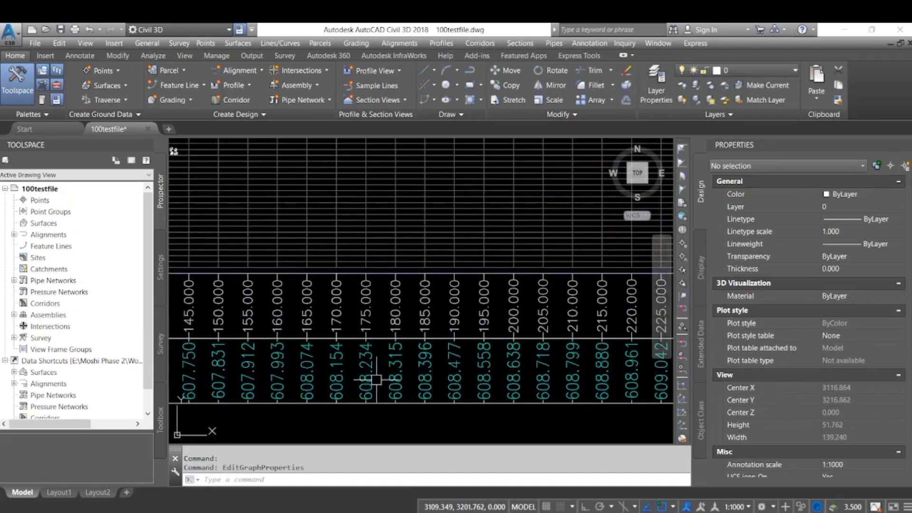
# Put the RD-02 Notepad levels beside a restored Civil 3D window and close the Properties palette.
pyautogui.doubleClick(485, 31)
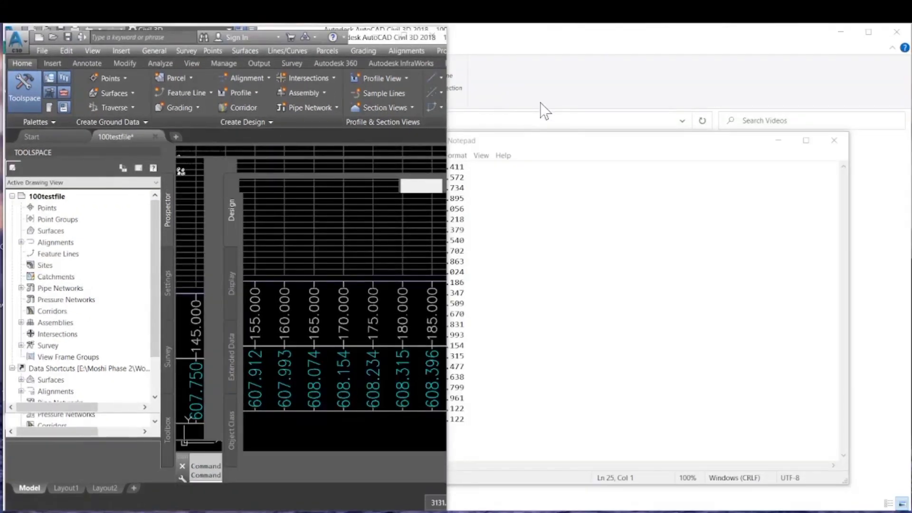
pyautogui.click(538, 136)
pyautogui.moveTo(538, 135); pyautogui.dragTo(597, 118)
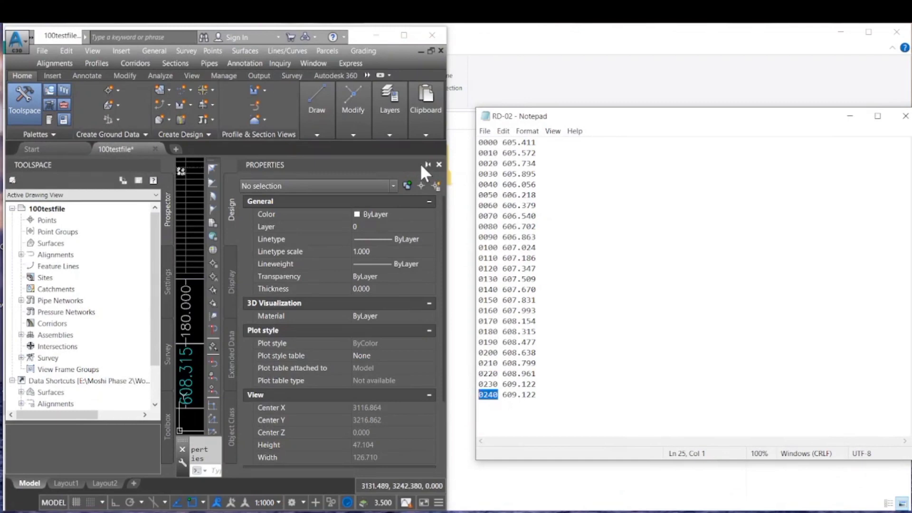
pyautogui.click(441, 170)
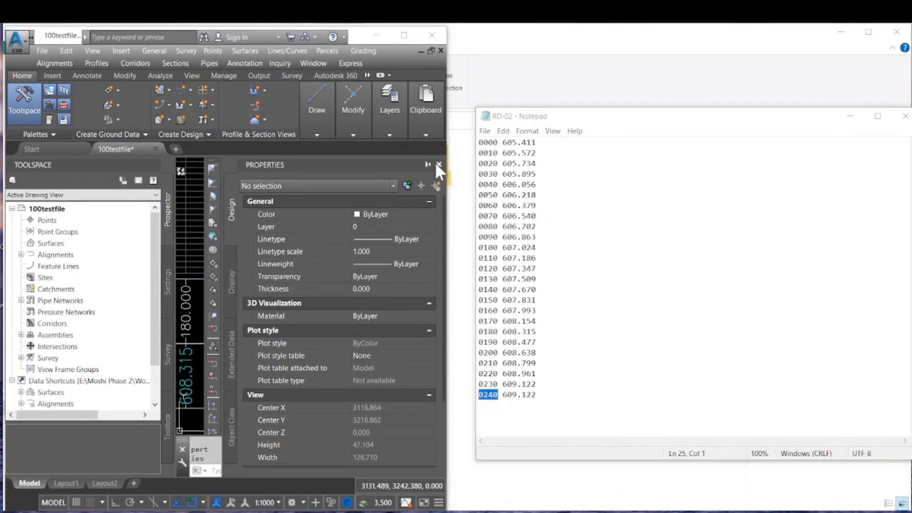
pyautogui.click(439, 165)
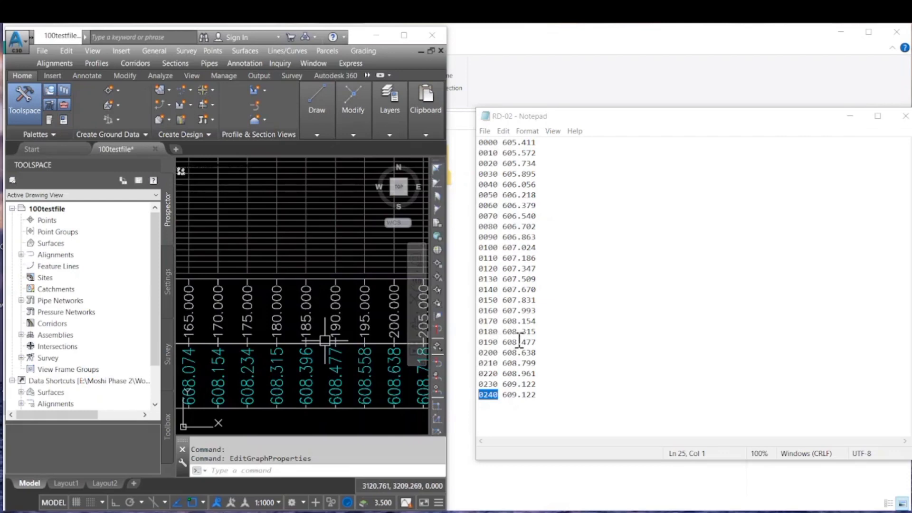
# Match the 608.477 level at chainage 190 against the bands, then maximize Civil 3D.
pyautogui.moveTo(538, 341); pyautogui.dragTo(507, 342)
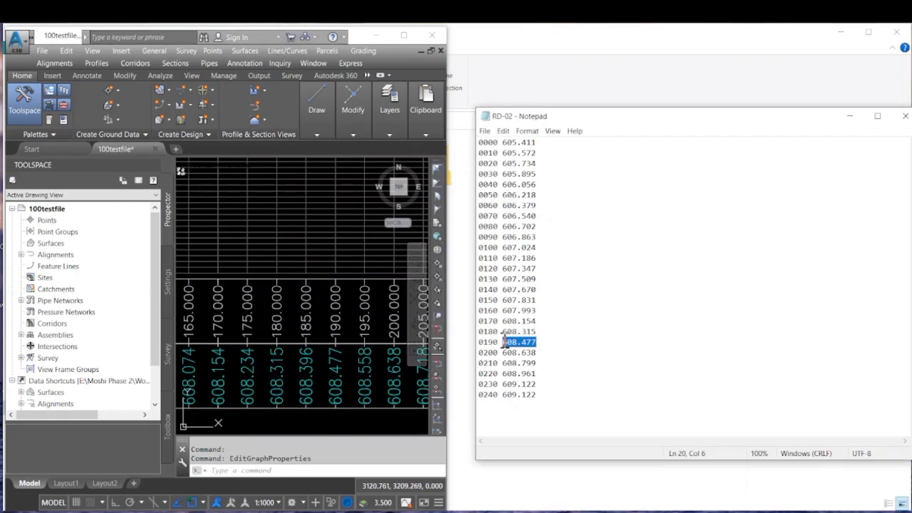
pyautogui.click(343, 397)
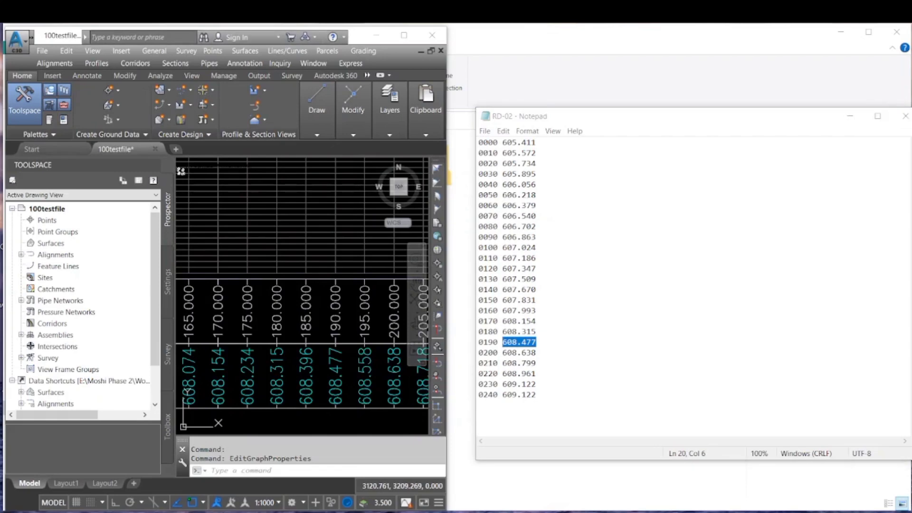
pyautogui.click(342, 395)
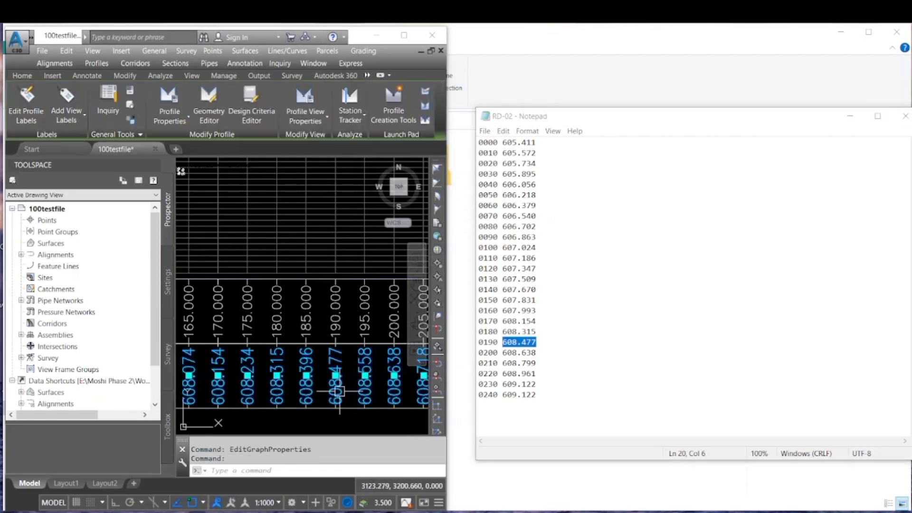
pyautogui.press('Escape')
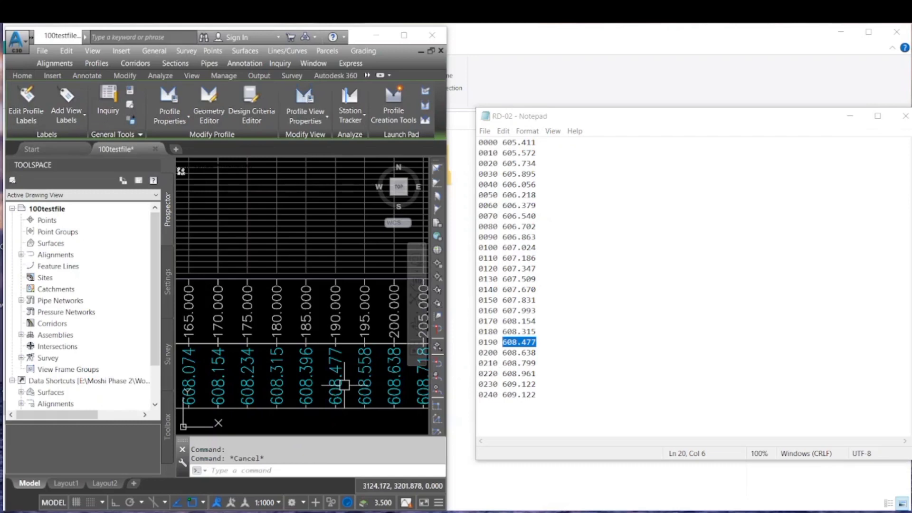
pyautogui.click(403, 36)
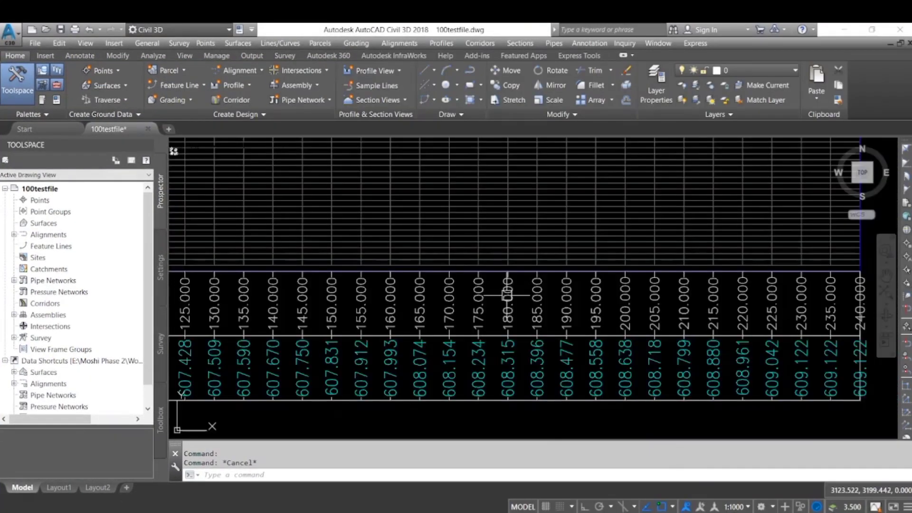
# Zoom out to the whole profile view and begin a rectangle cornered at its top-left.
pyautogui.scroll(-4, 507, 295)
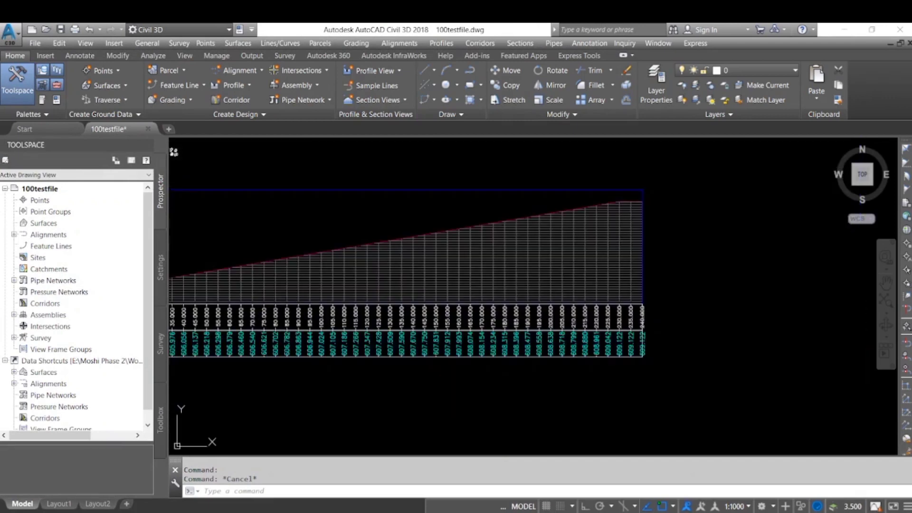
pyautogui.scroll(-2, 525, 336)
pyautogui.moveTo(525, 336); pyautogui.dragTo(555, 371, button='middle')
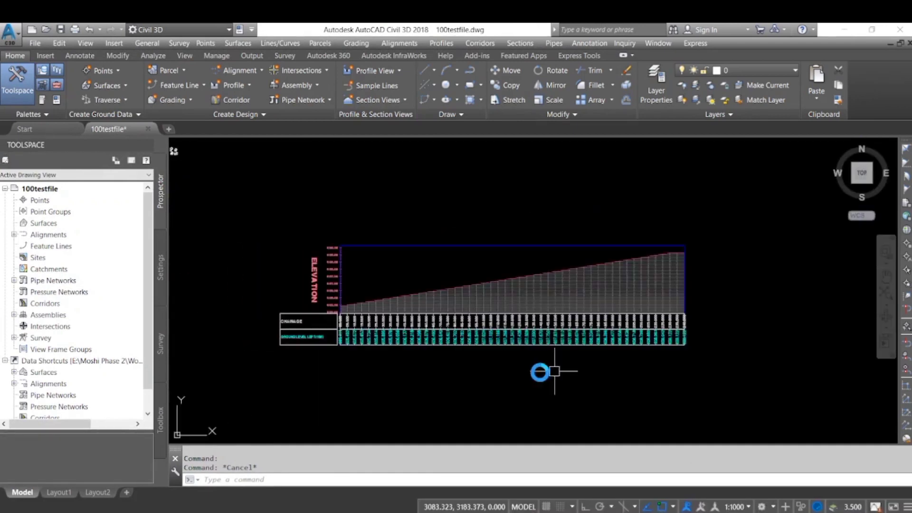
pyautogui.press('Escape')
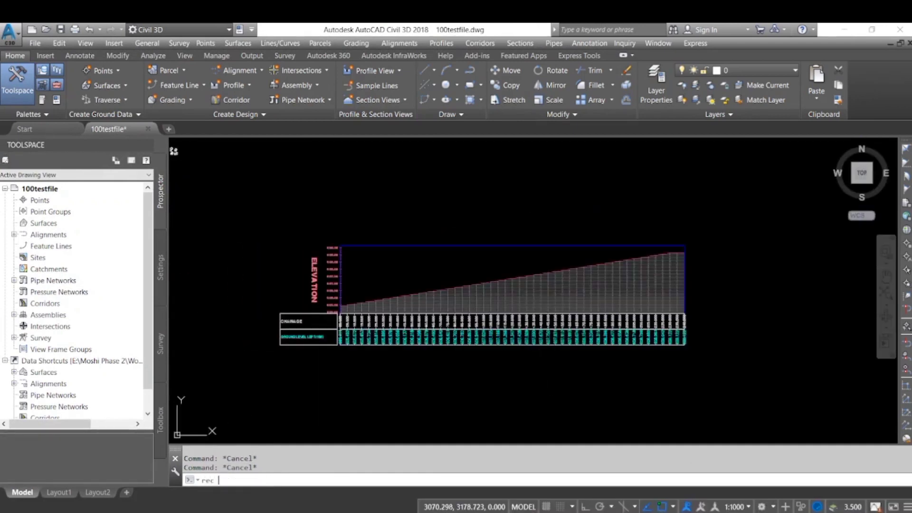
pyautogui.press('Return')
pyautogui.click(278, 231)
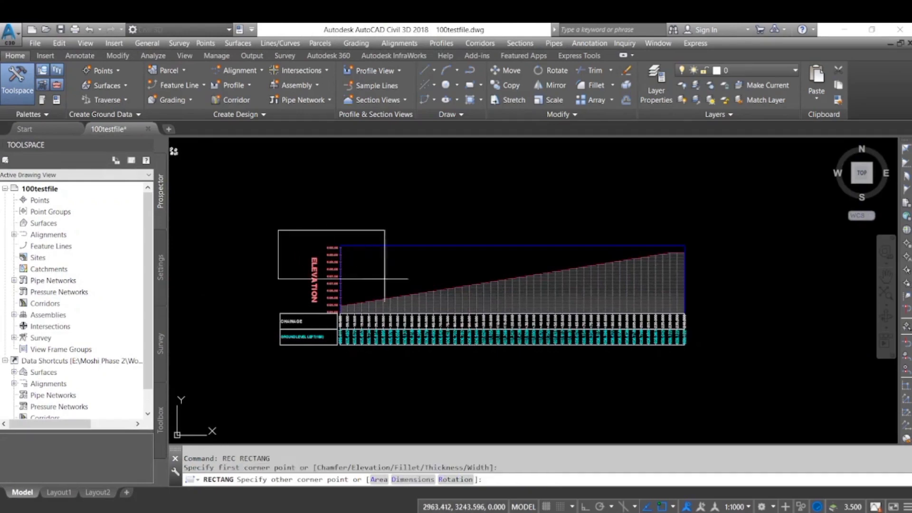